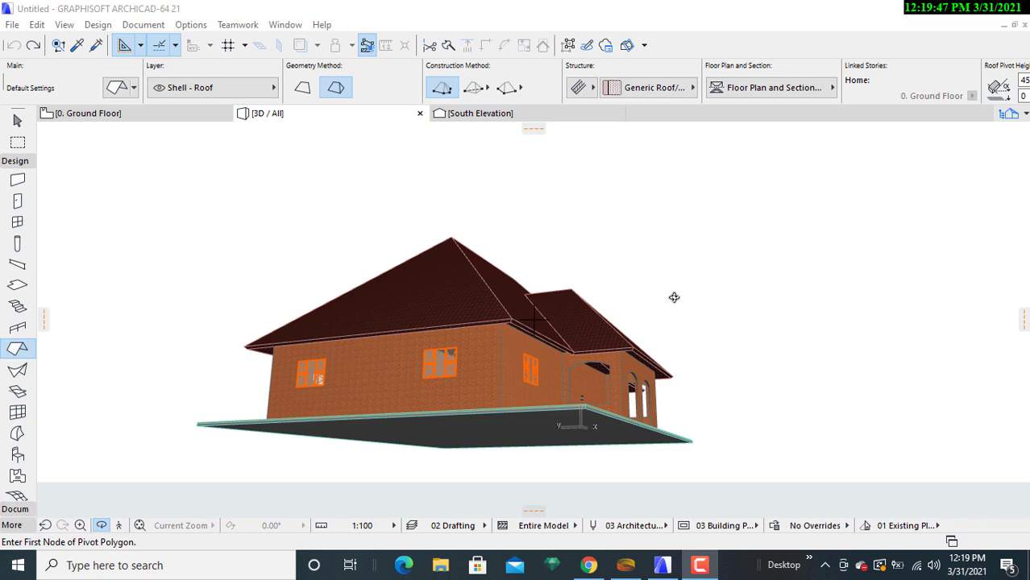
# Switch to the 0. Ground Floor plan and zoom to view the walls and roof outlines
pyautogui.click(145, 115)
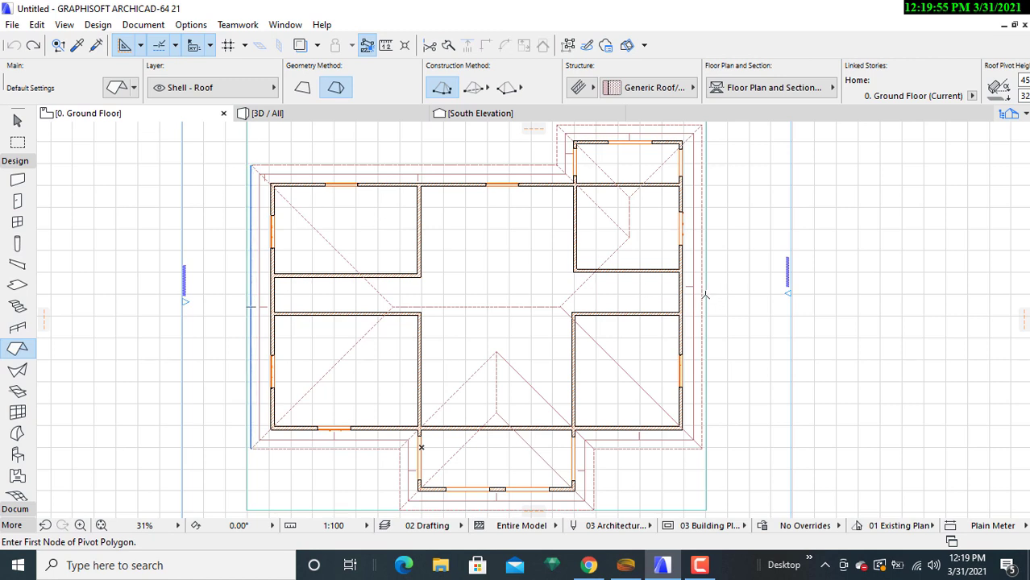
pyautogui.scroll(-2, 424, 296)
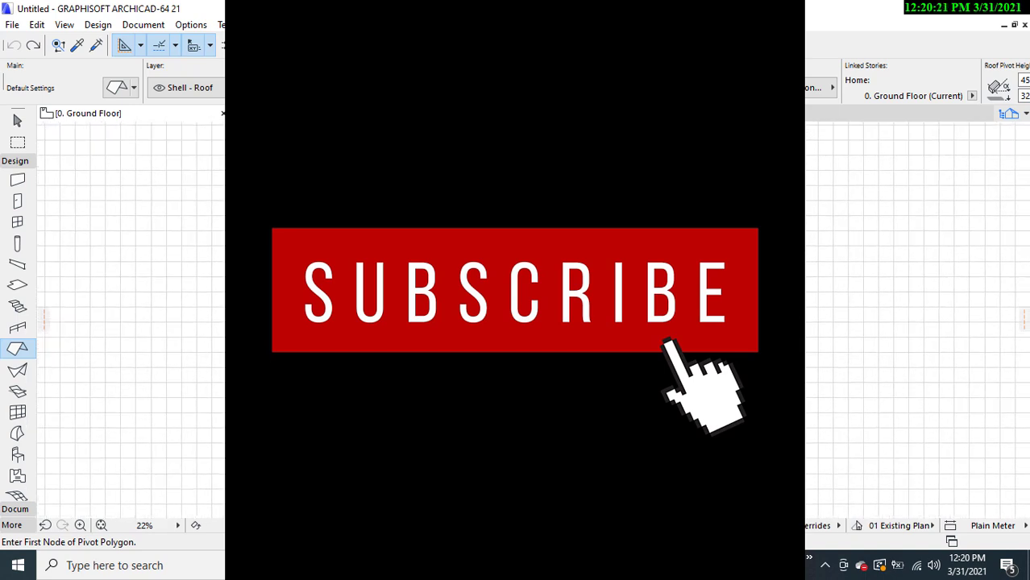
pyautogui.scroll(-2, 516, 322)
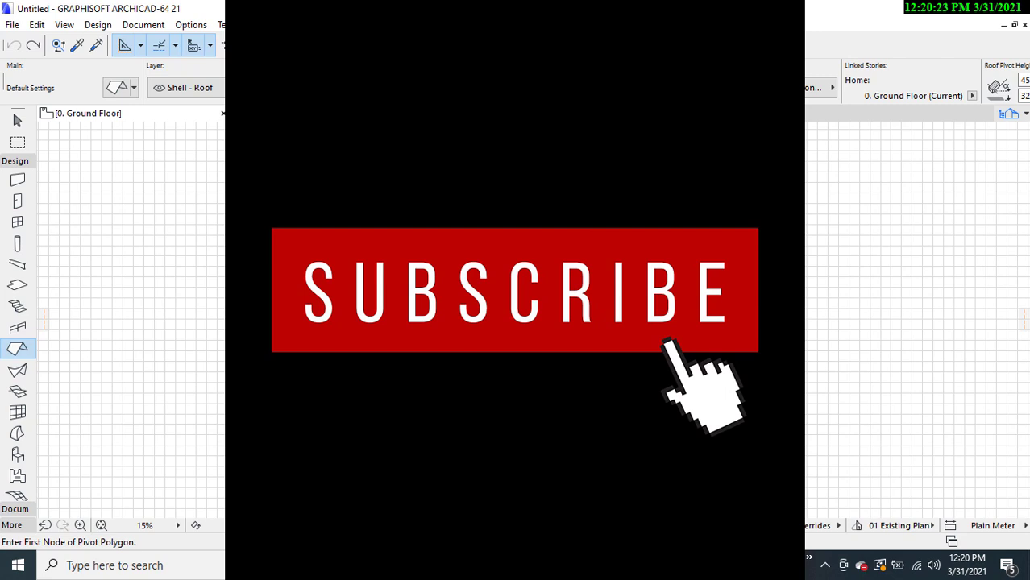
pyautogui.scroll(2, 516, 322)
pyautogui.scroll(1, 516, 323)
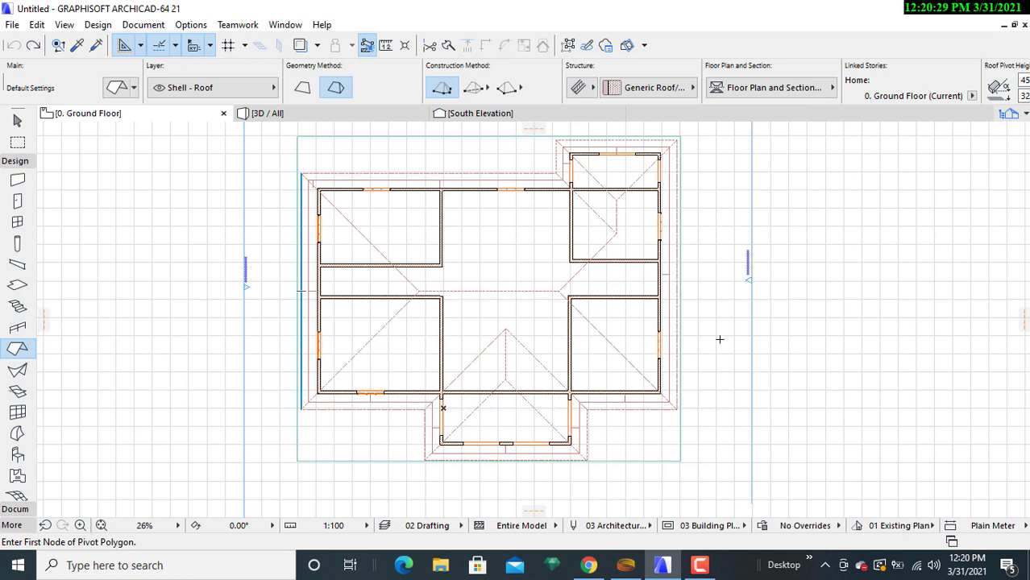
pyautogui.scroll(3, 802, 290)
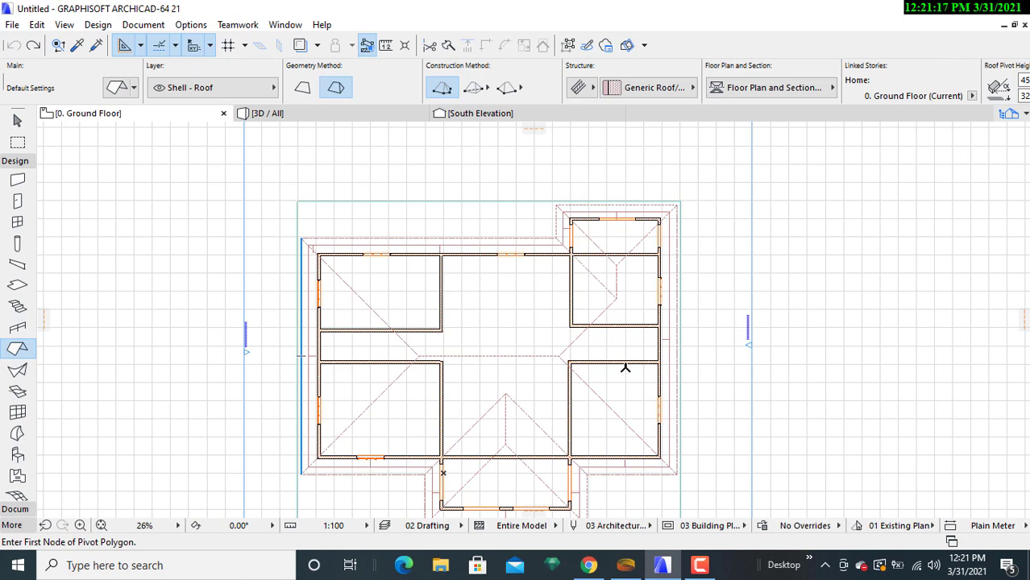
pyautogui.moveTo(701, 316); pyautogui.dragTo(719, 274, button='middle')
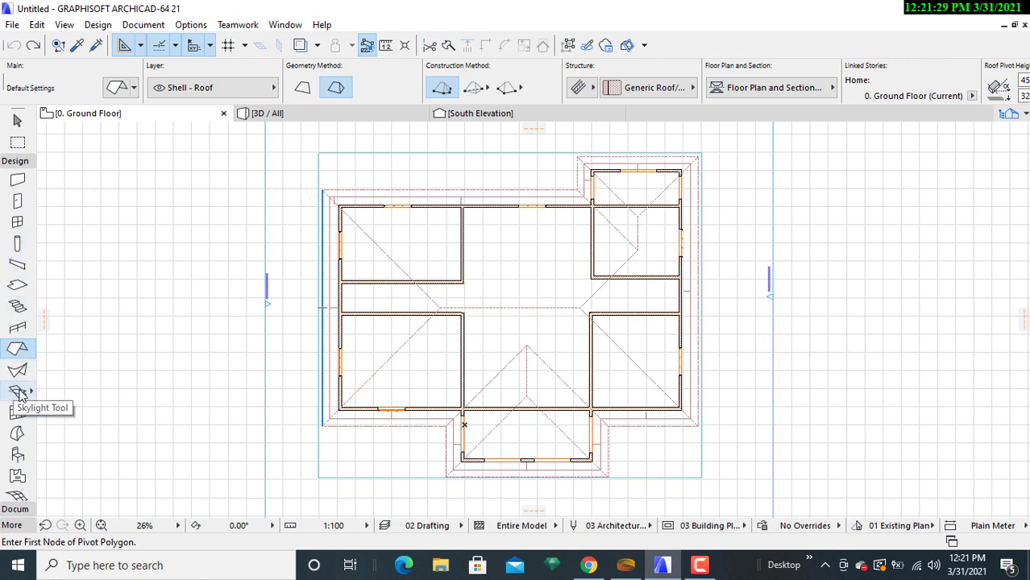
# In the Skylight tool's default settings, choose Skylight Pyramid 21 and show Preview and Positioning
pyautogui.click(18, 391)
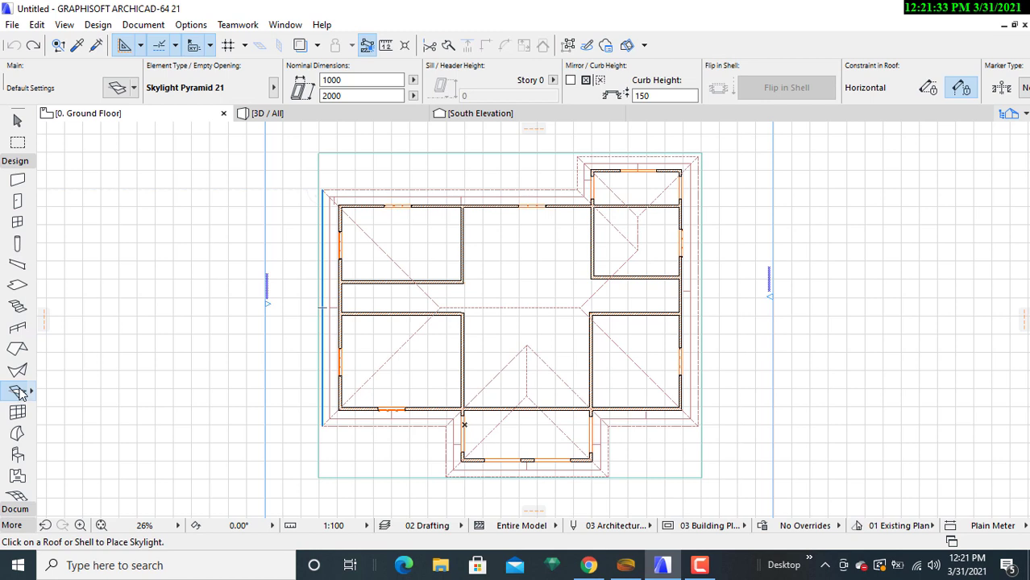
pyautogui.click(119, 91)
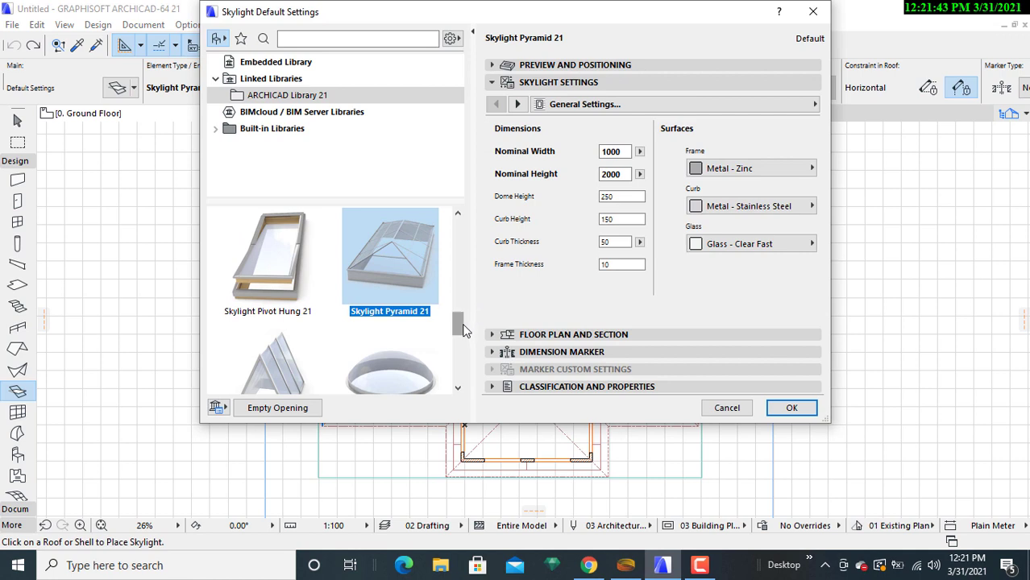
pyautogui.moveTo(460, 329)
pyautogui.mouseDown()
pyautogui.moveTo(461, 228)
pyautogui.moveTo(456, 380)
pyautogui.moveTo(457, 326)
pyautogui.mouseUp()
pyautogui.click(252, 267)
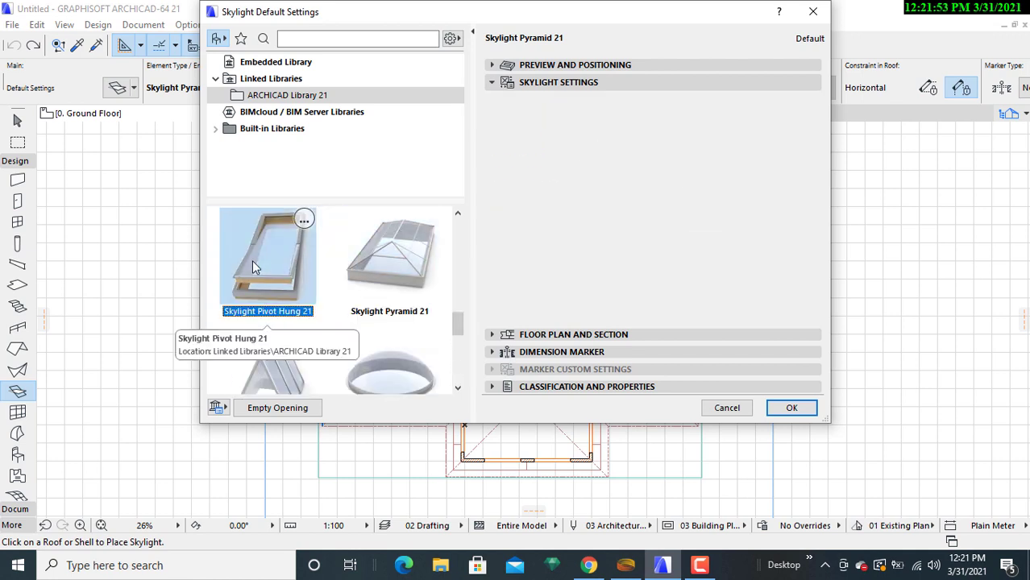
pyautogui.click(405, 273)
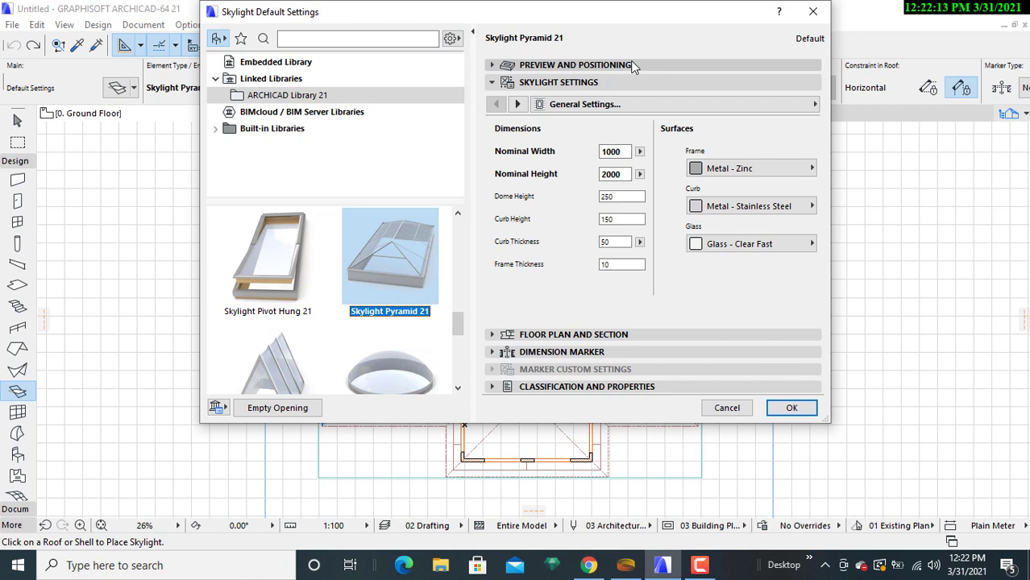
pyautogui.click(633, 65)
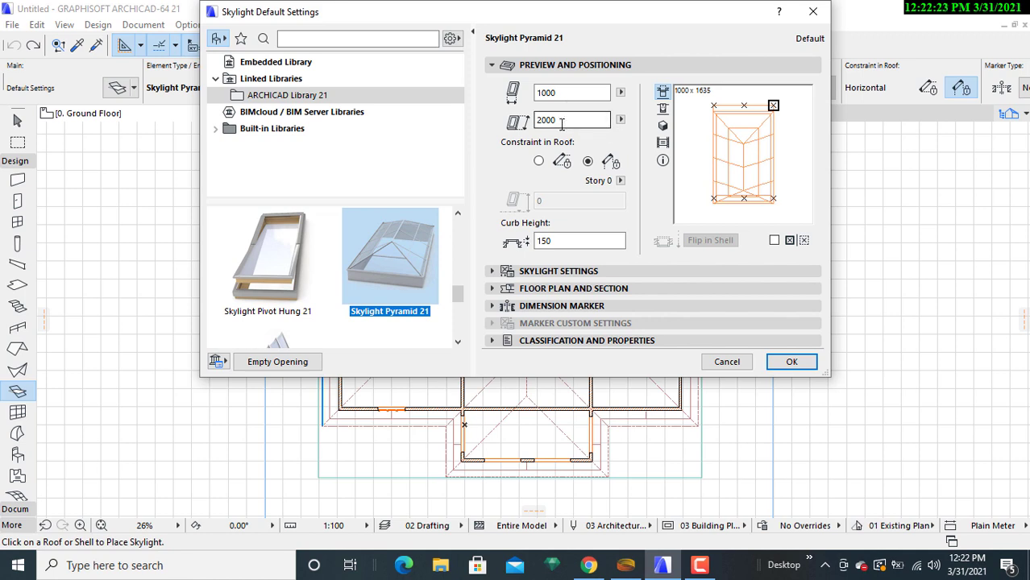
# Enter 4000 for the skylight height and 2000 for its width in Preview and Positioning
pyautogui.click(561, 120)
pyautogui.press('BackSpace')
pyautogui.press('BackSpace')
pyautogui.press('BackSpace')
pyautogui.press('BackSpace')
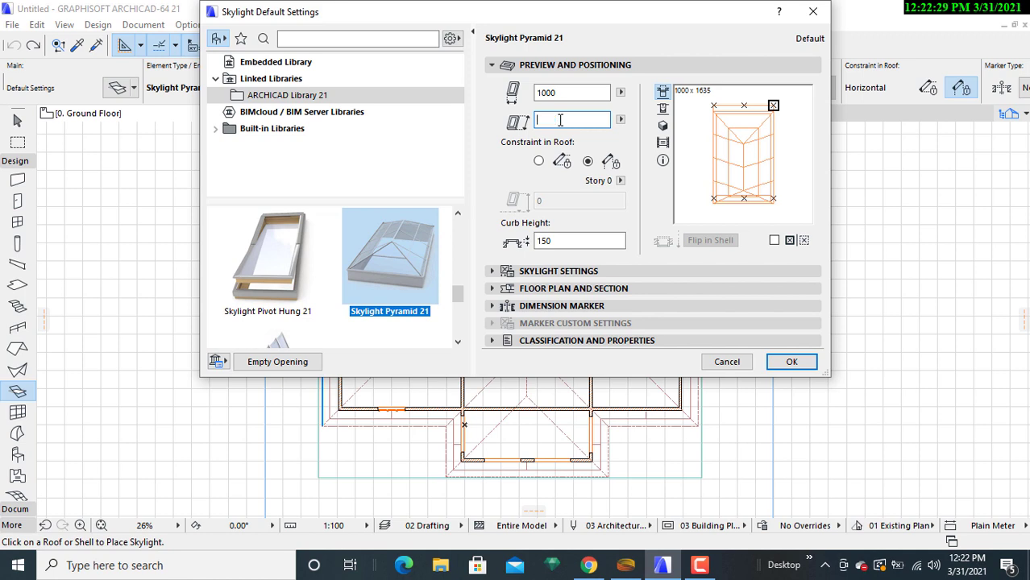
pyautogui.write('4000')
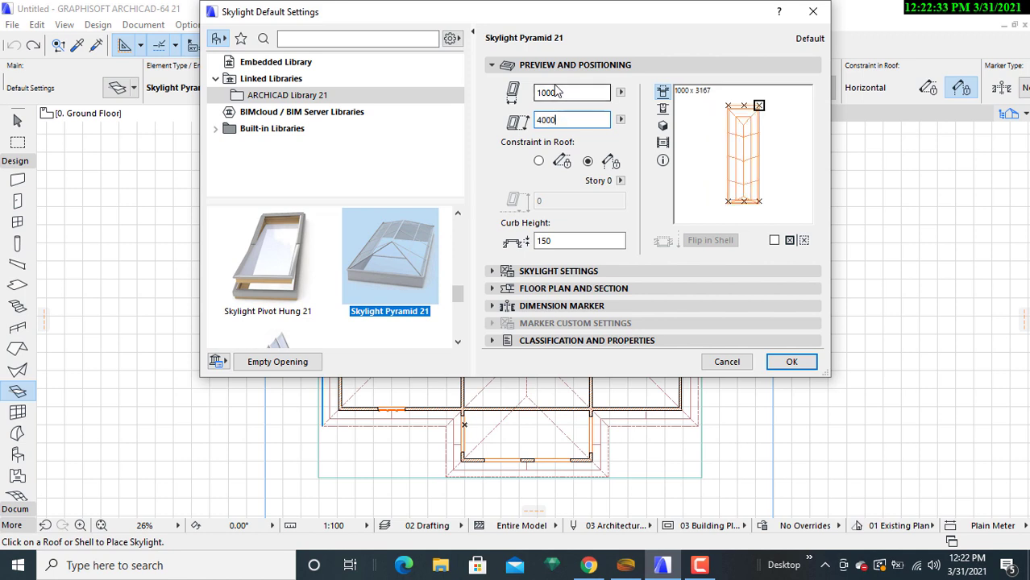
pyautogui.click(557, 93)
pyautogui.press('BackSpace')
pyautogui.press('BackSpace')
pyautogui.press('BackSpace')
pyautogui.write('02000')
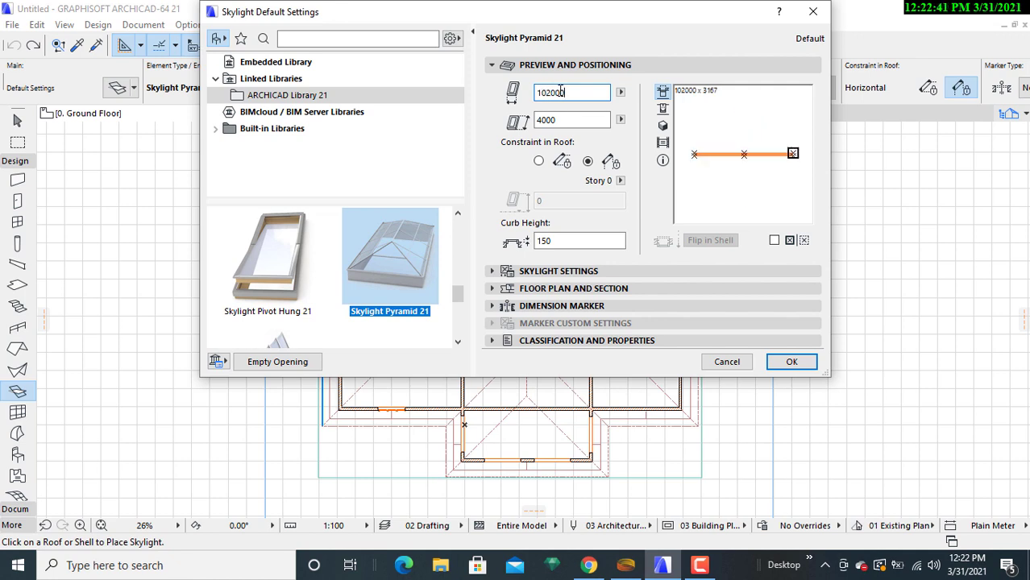
pyautogui.press('BackSpace')
pyautogui.press('BackSpace')
pyautogui.press('BackSpace')
pyautogui.press('BackSpace')
pyautogui.press('BackSpace')
pyautogui.press('BackSpace')
pyautogui.write('2000')
pyautogui.click(559, 120)
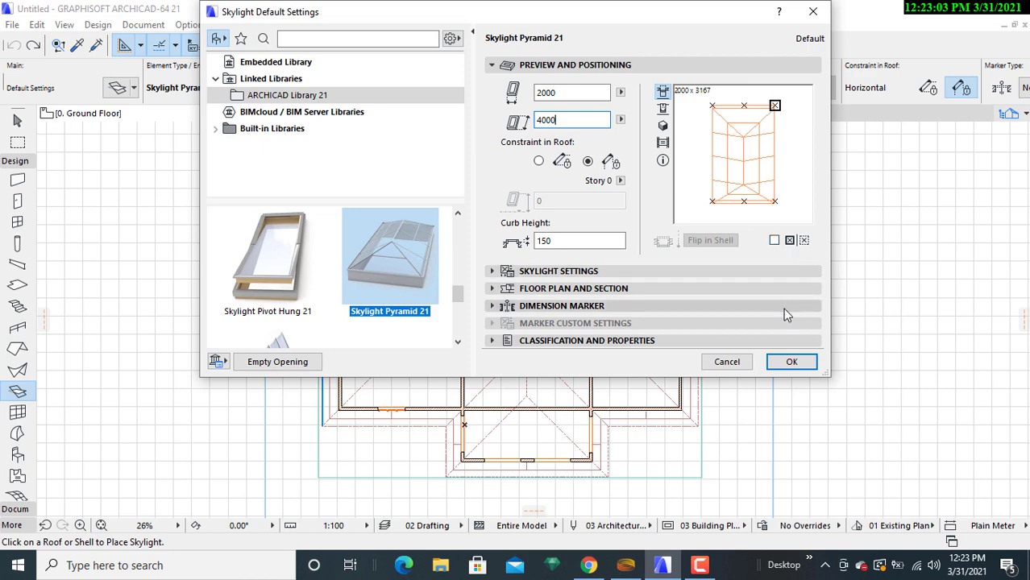
# Go to the skylight's Lining settings, keeping header and sill angles perpendicular
pyautogui.click(558, 272)
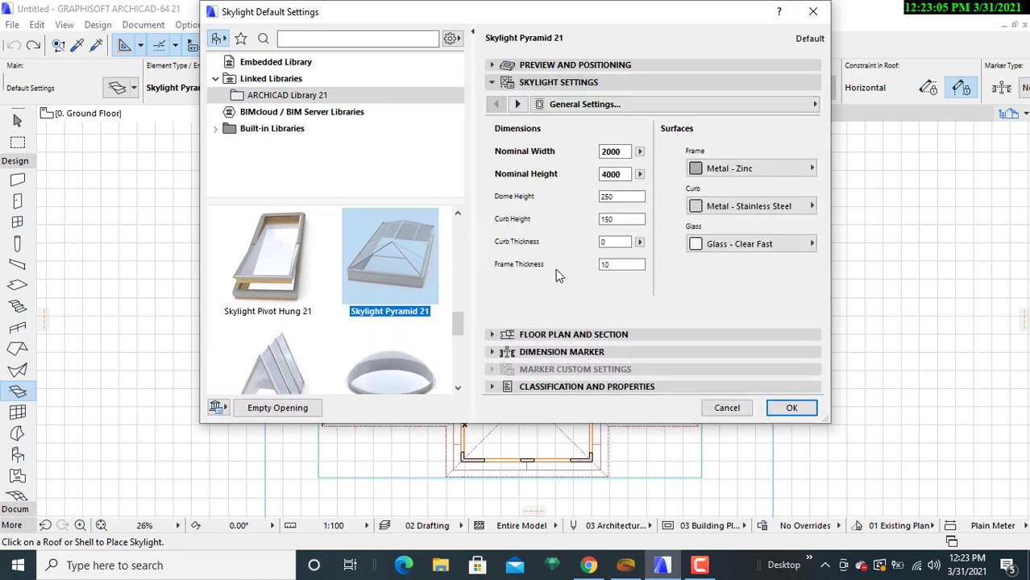
pyautogui.click(613, 152)
pyautogui.click(619, 108)
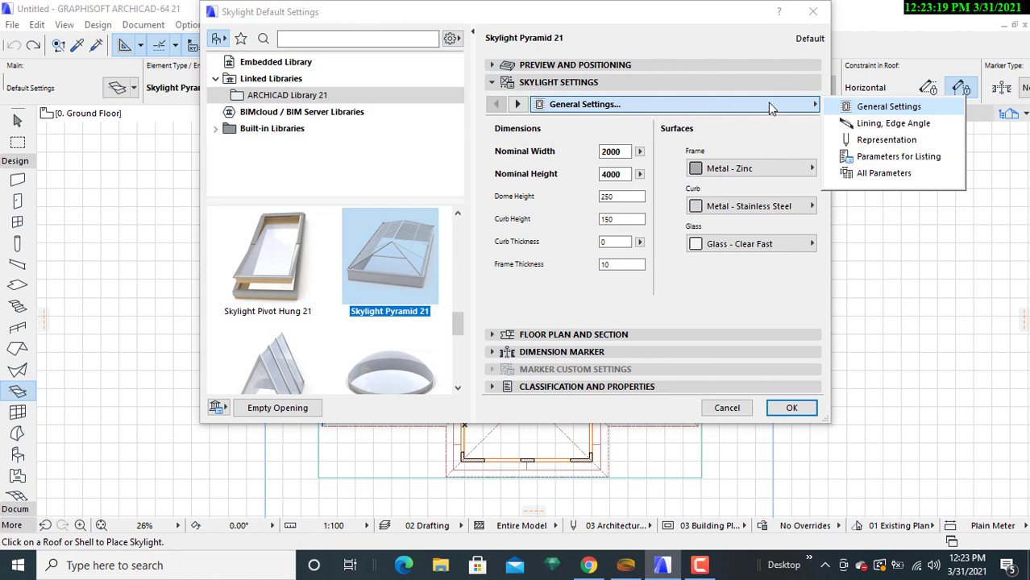
pyautogui.click(896, 126)
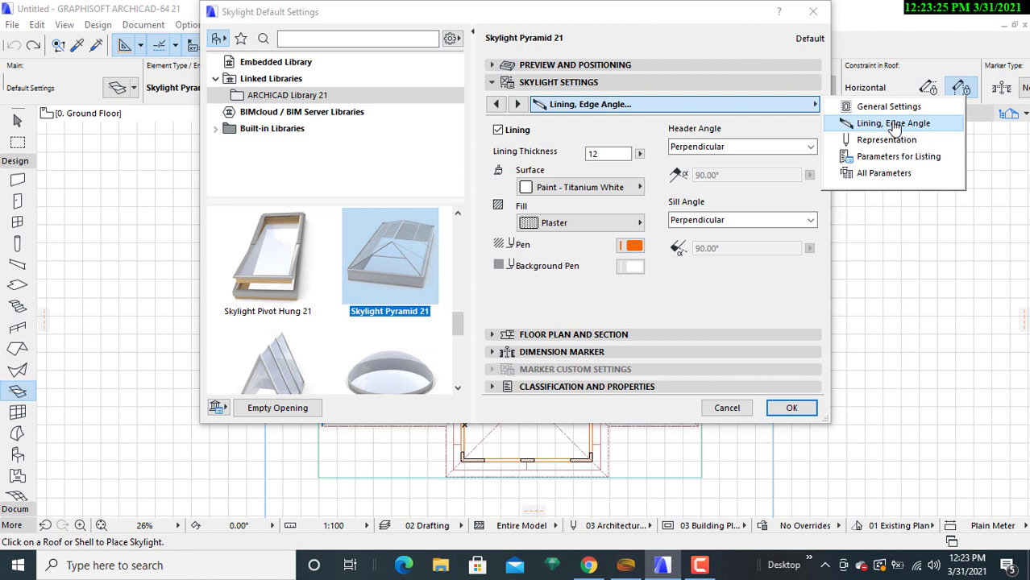
pyautogui.click(718, 148)
pyautogui.click(717, 172)
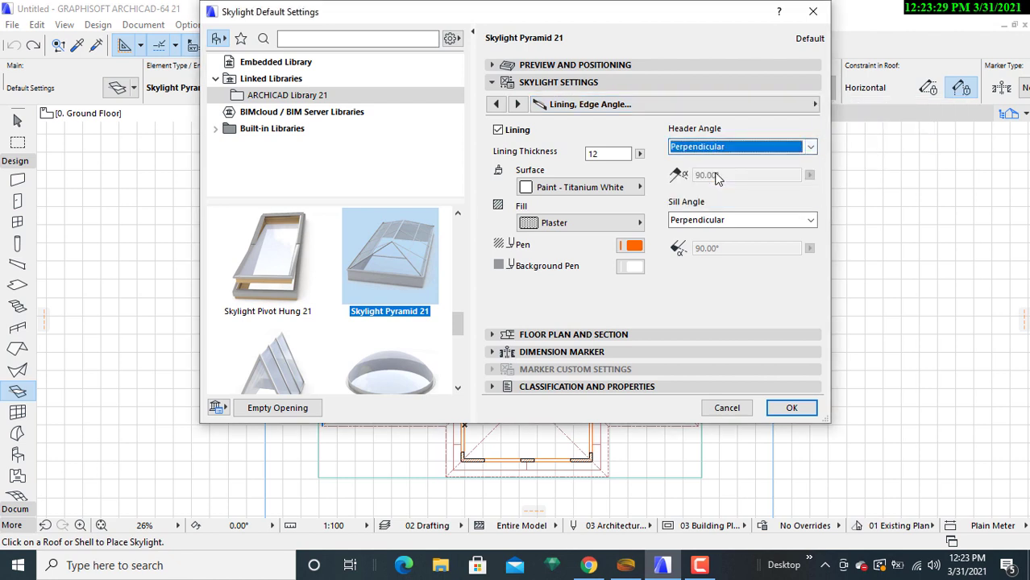
pyautogui.click(812, 225)
pyautogui.click(812, 225)
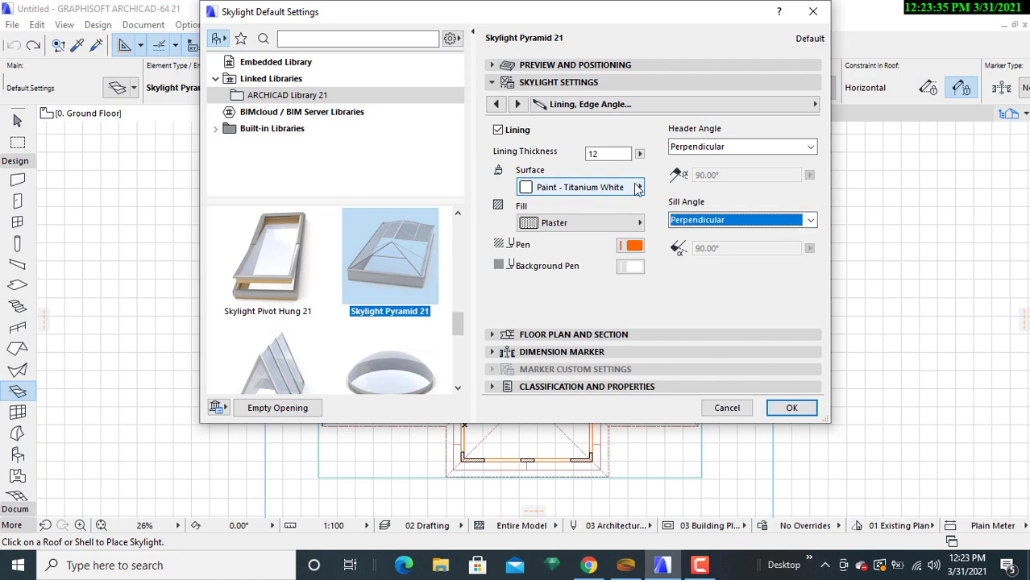
# Set the lining surface to Glass - Clear Fast, keeping the Plaster fill
pyautogui.click(637, 187)
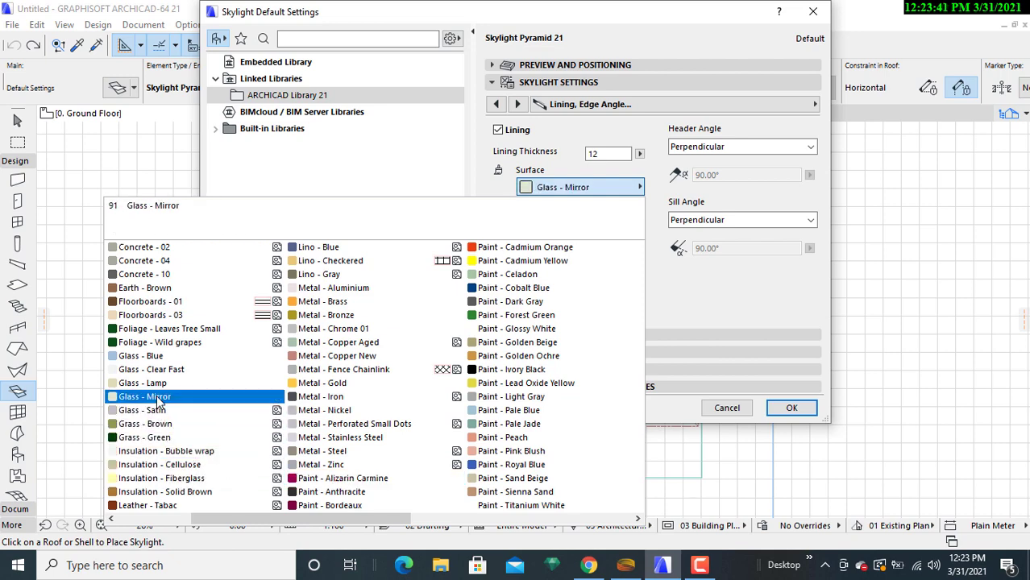
pyautogui.click(158, 398)
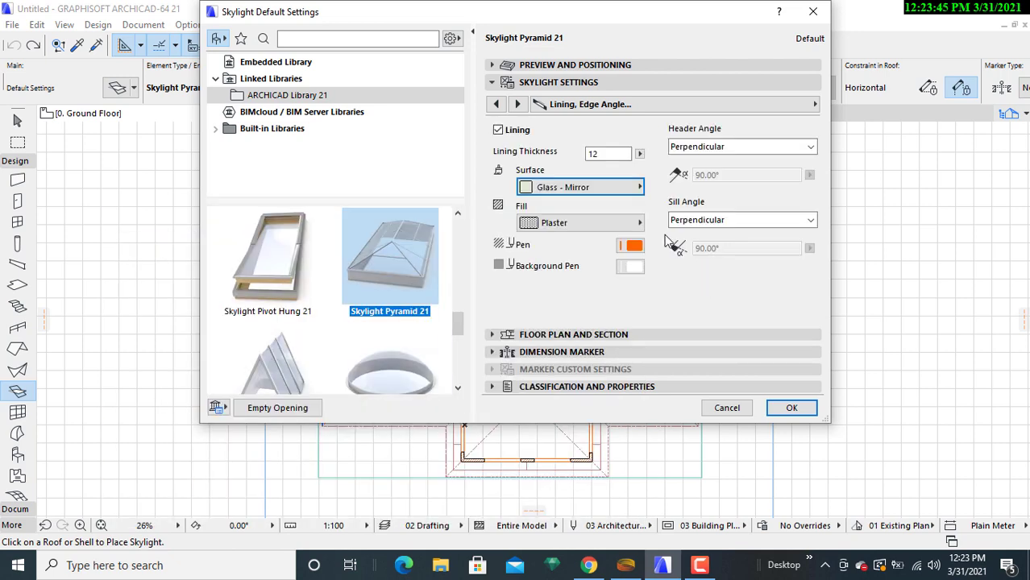
pyautogui.click(627, 187)
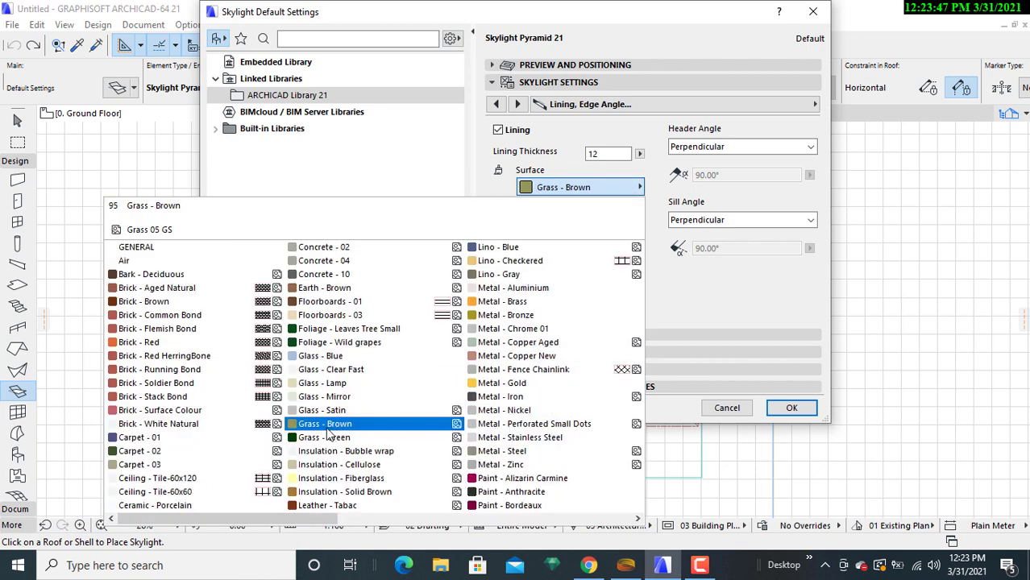
pyautogui.scroll(-5, 539, 437)
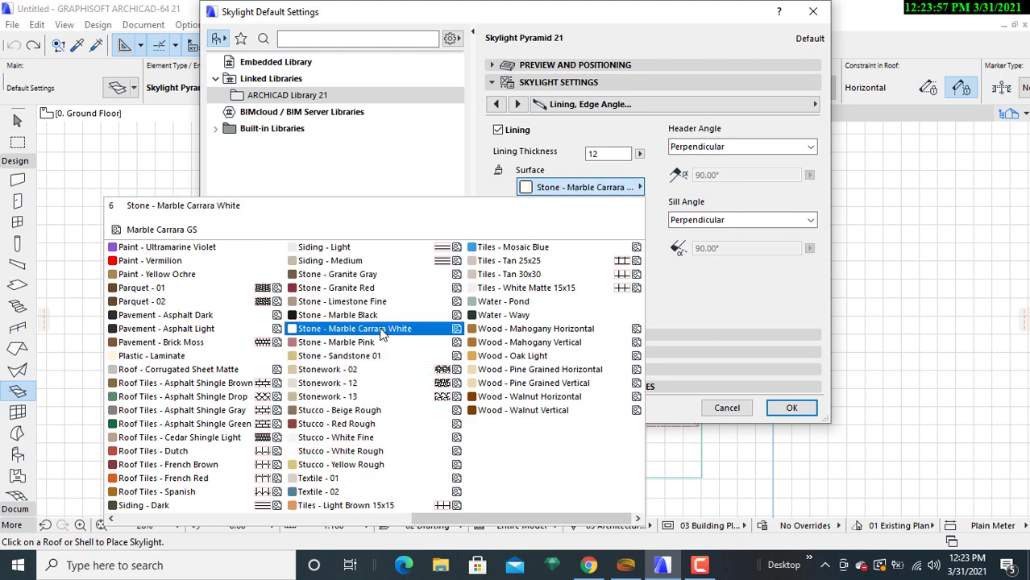
pyautogui.click(511, 292)
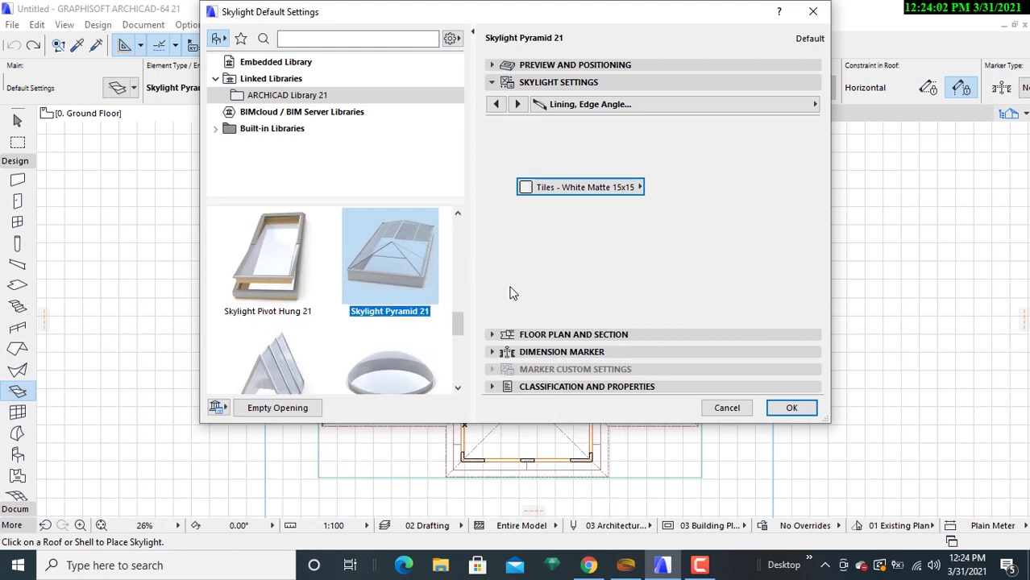
pyautogui.click(634, 190)
pyautogui.scroll(5, 433, 275)
pyautogui.scroll(5, 345, 302)
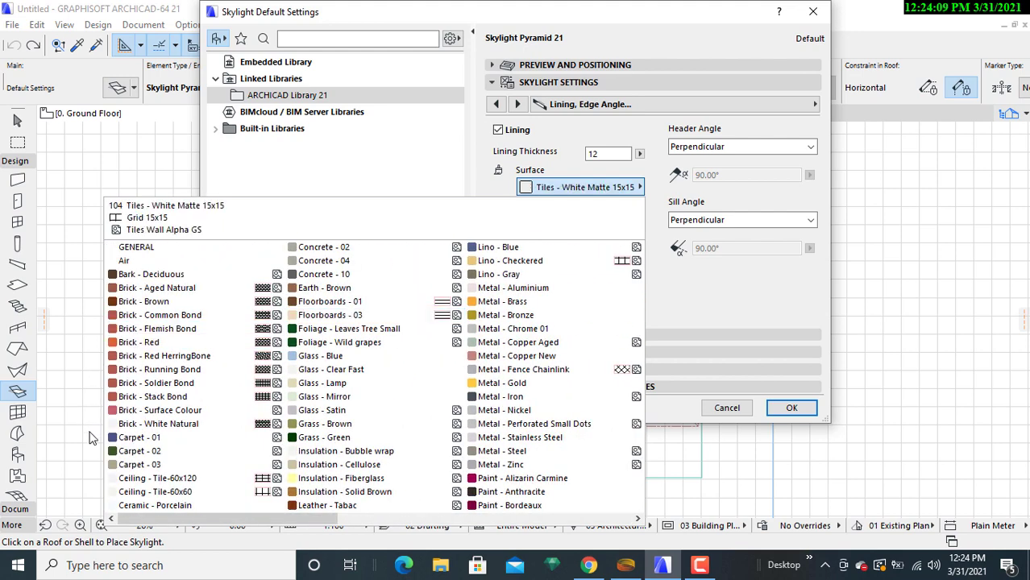
pyautogui.click(347, 371)
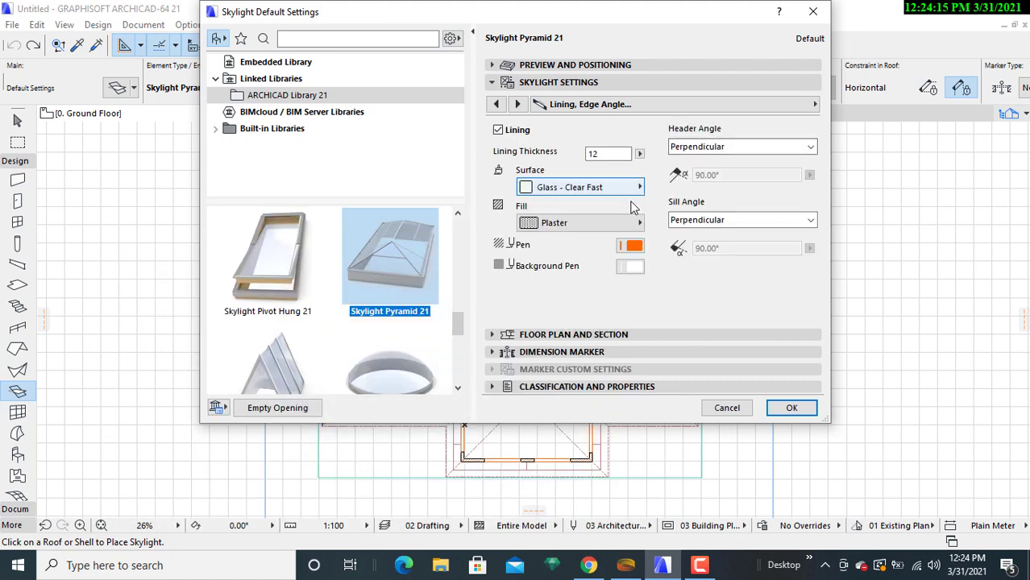
pyautogui.click(634, 224)
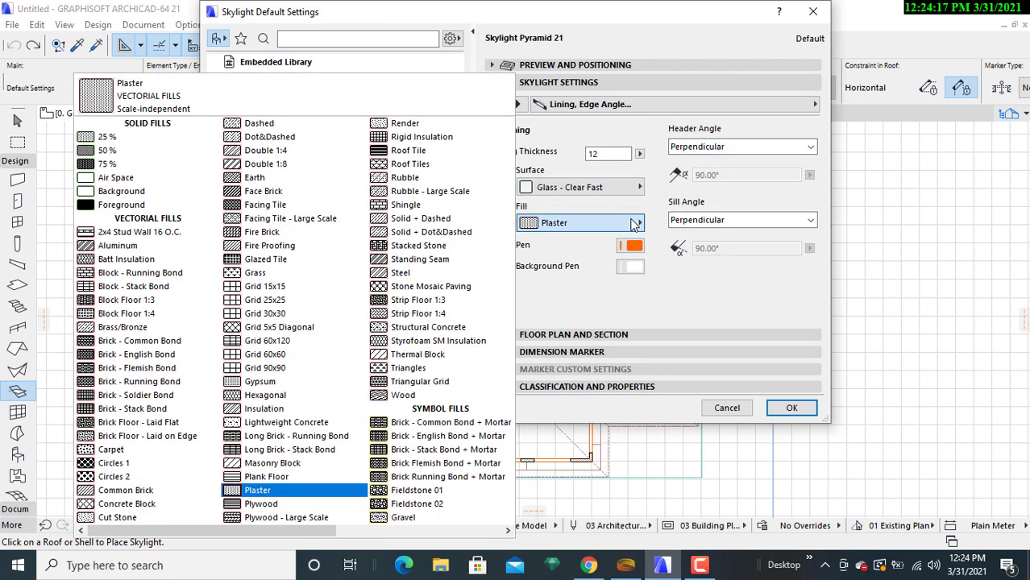
pyautogui.click(634, 225)
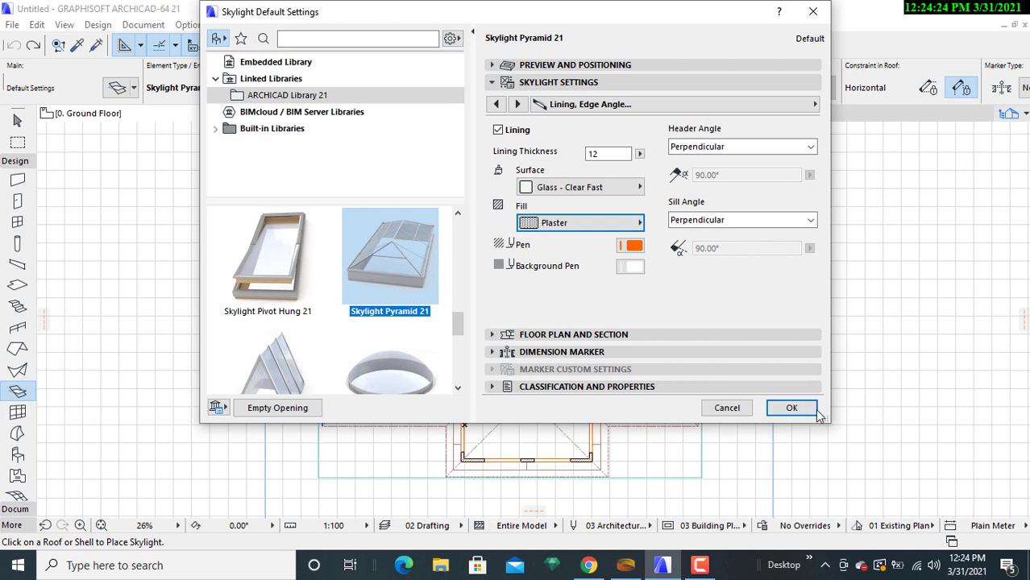
pyautogui.click(632, 336)
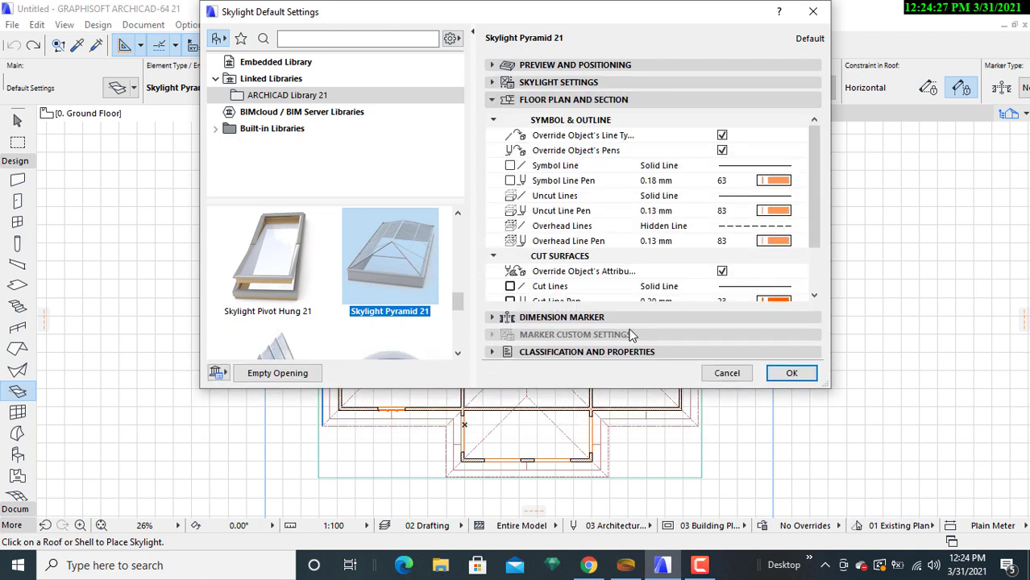
# Leave the skylight's dimension marker set to none
pyautogui.click(634, 317)
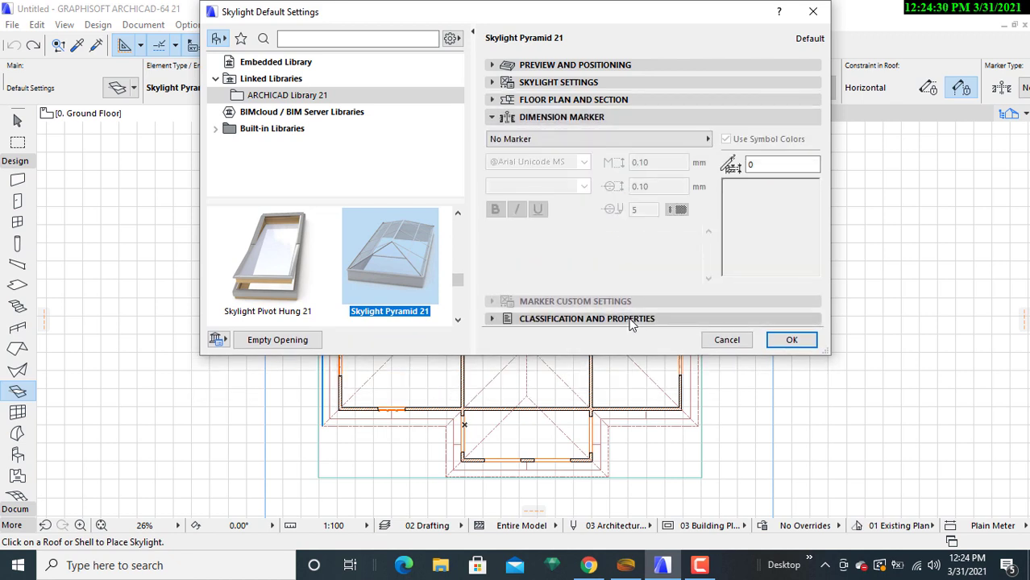
pyautogui.click(660, 137)
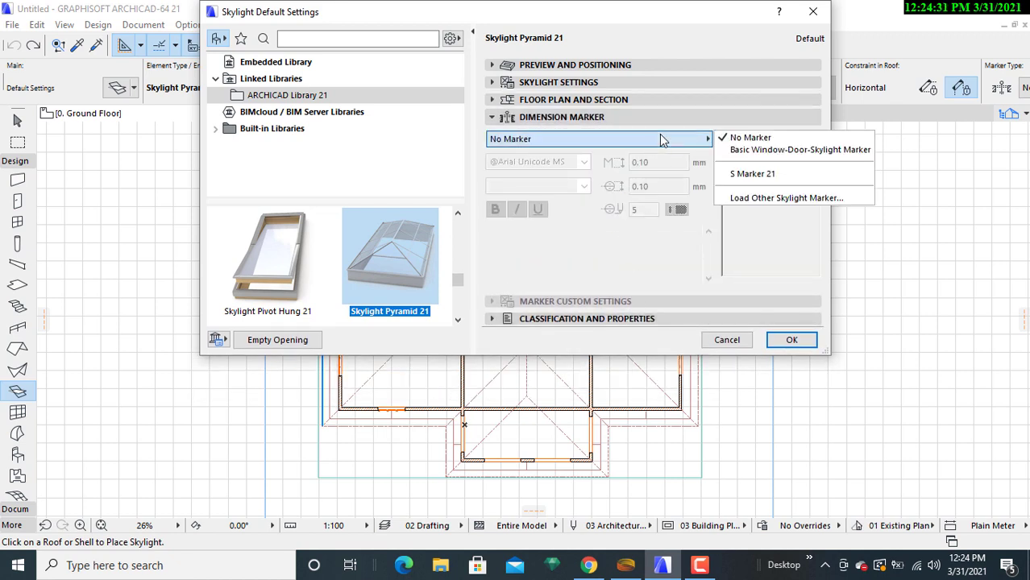
pyautogui.click(660, 135)
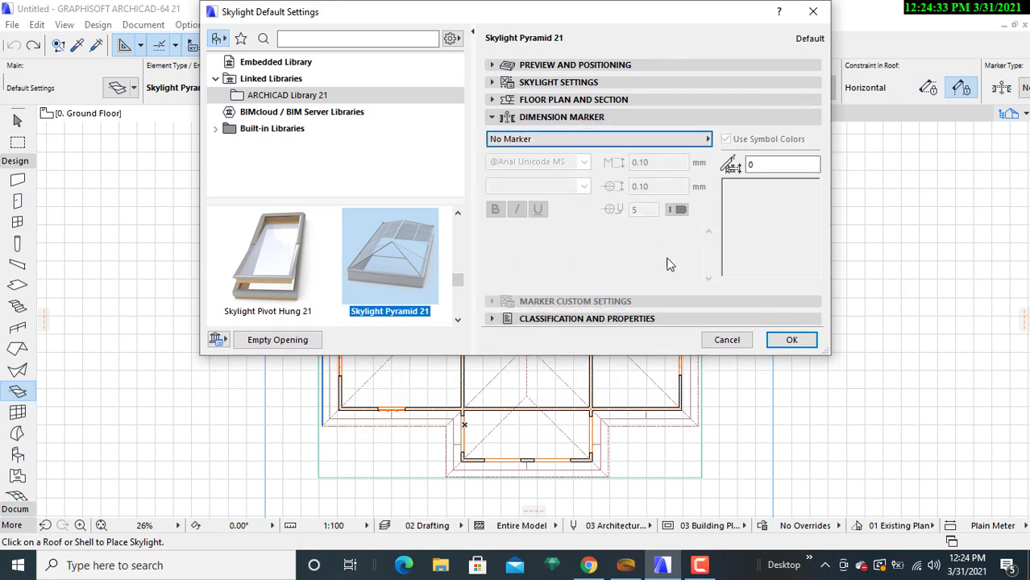
# Set Structural Function to Non-Load-Bearing Element and Position to Exterior, then accept with OK
pyautogui.click(634, 319)
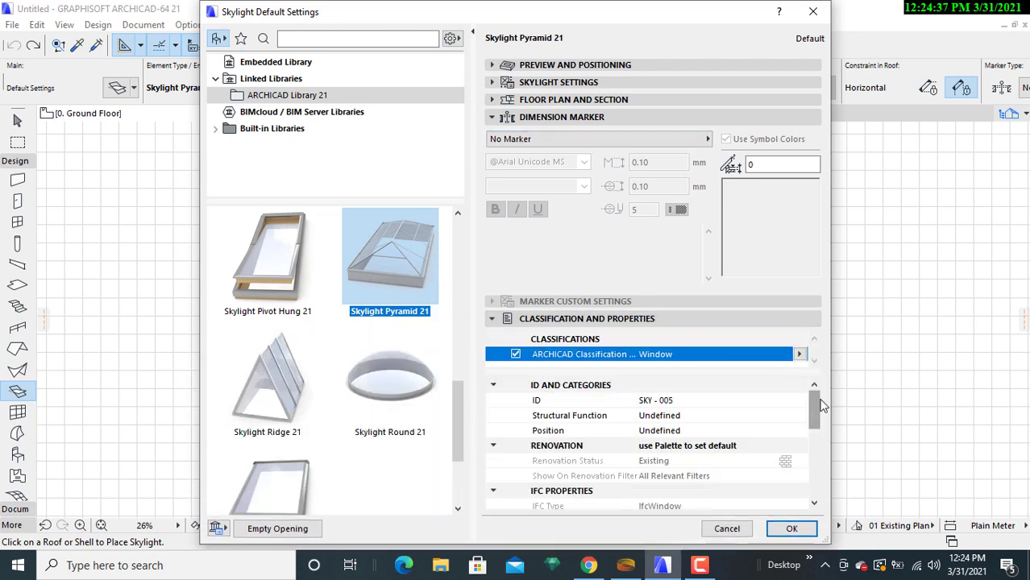
pyautogui.click(816, 409)
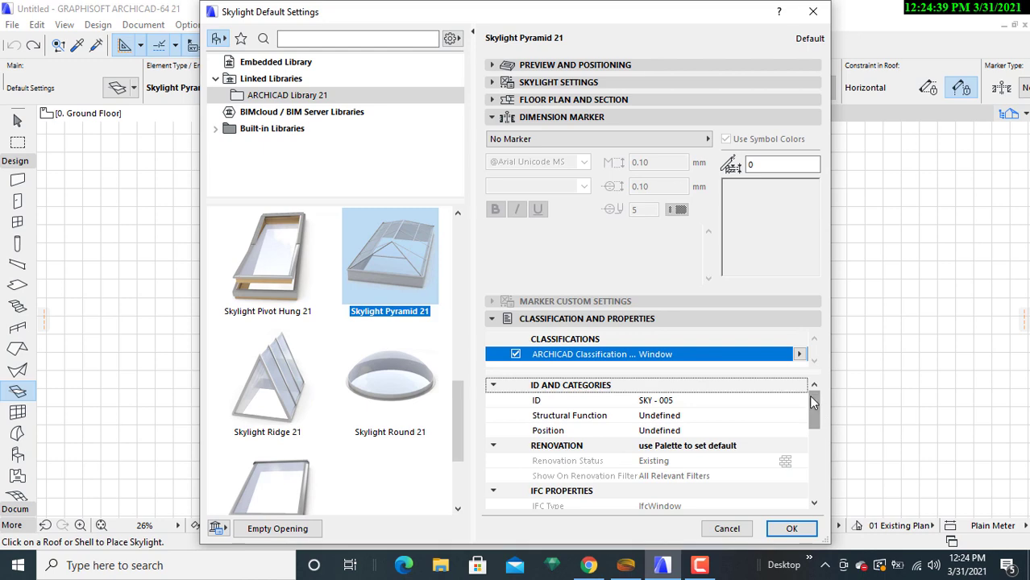
pyautogui.click(814, 505)
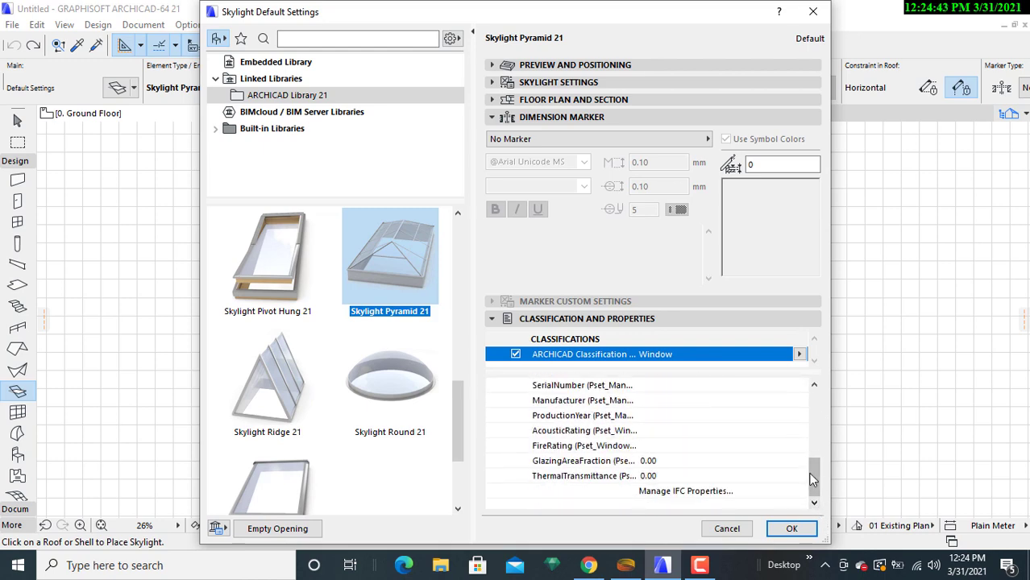
pyautogui.moveTo(812, 484); pyautogui.dragTo(811, 387)
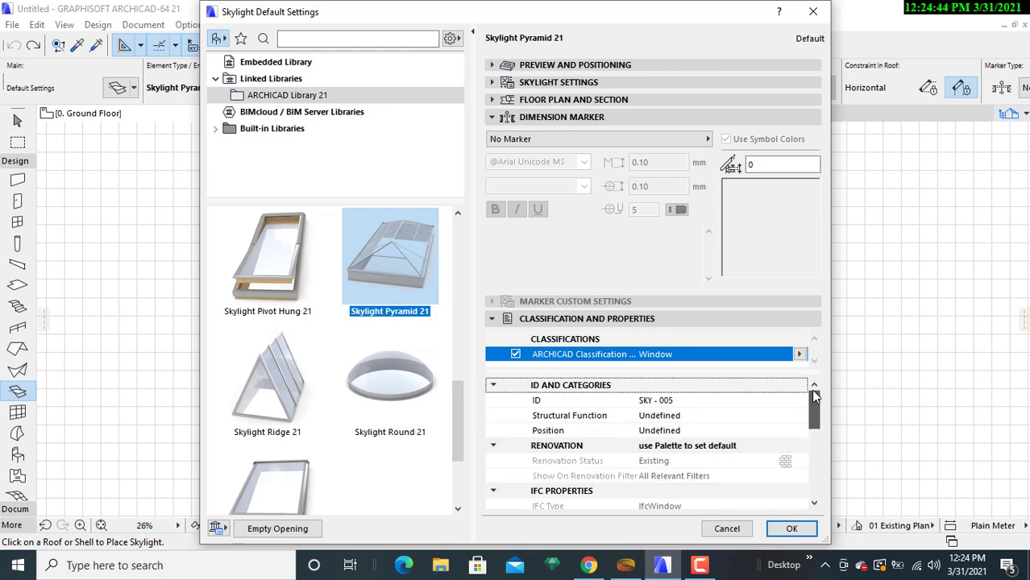
pyautogui.click(667, 418)
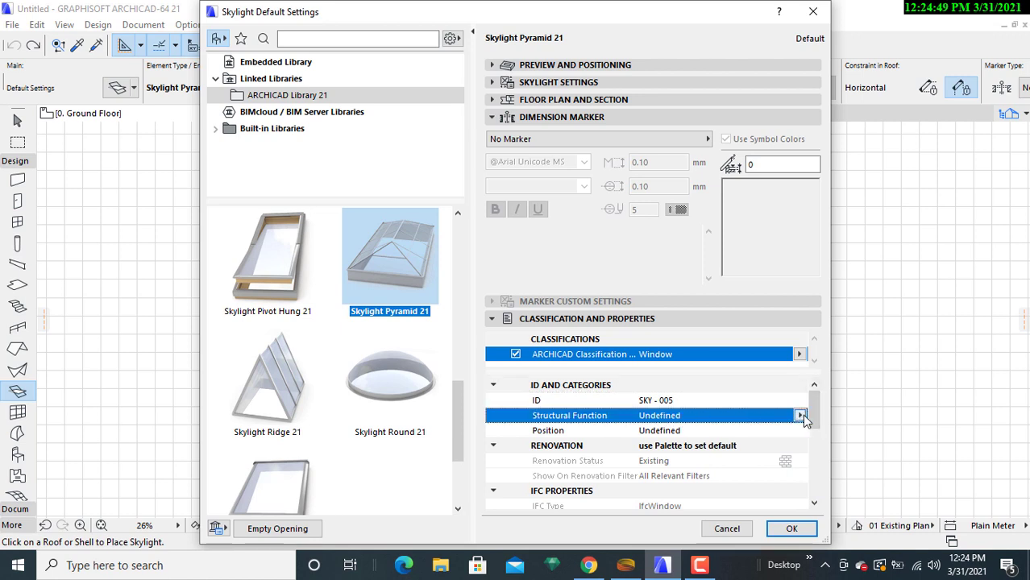
pyautogui.click(801, 416)
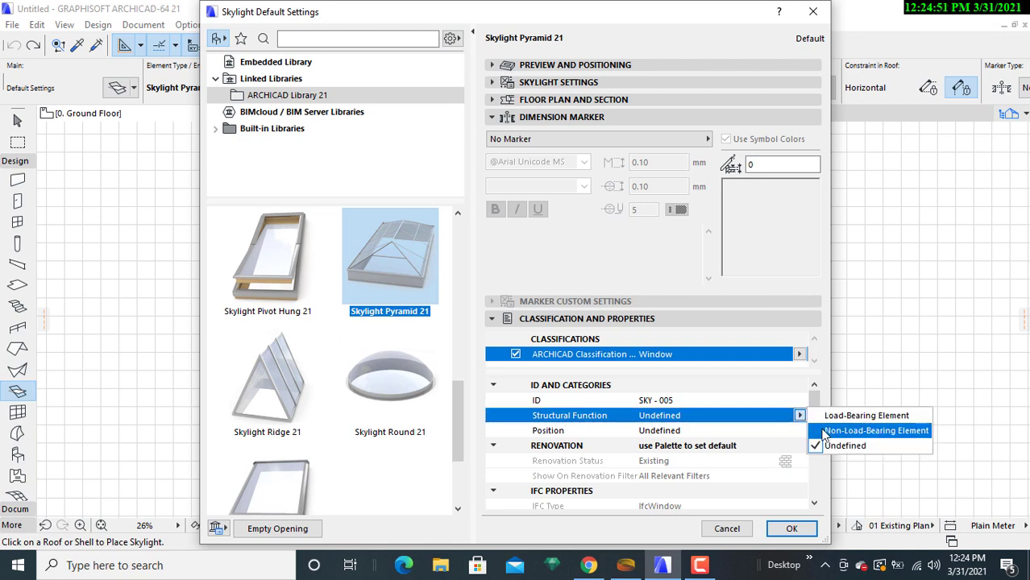
pyautogui.click(823, 431)
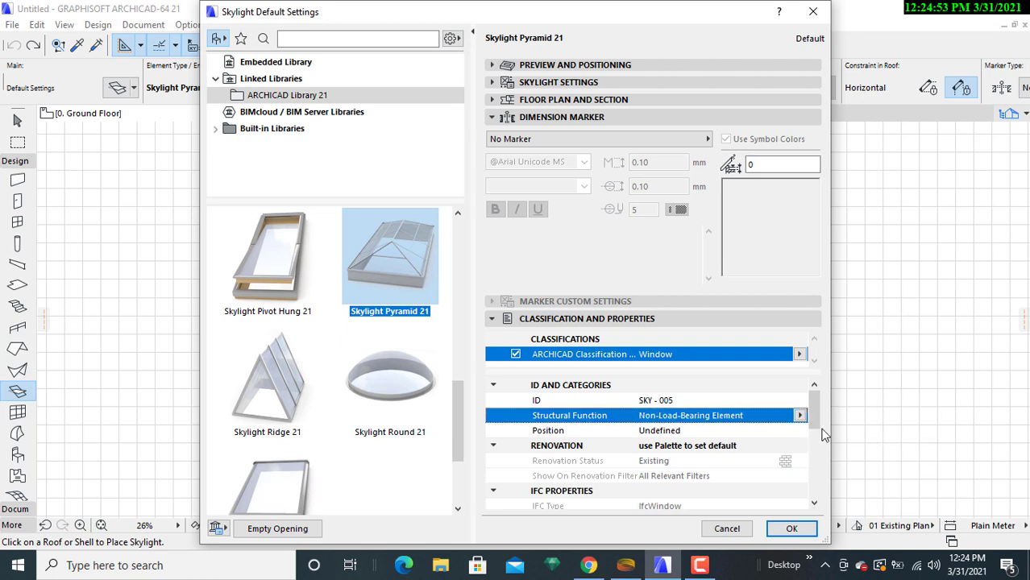
pyautogui.click(660, 431)
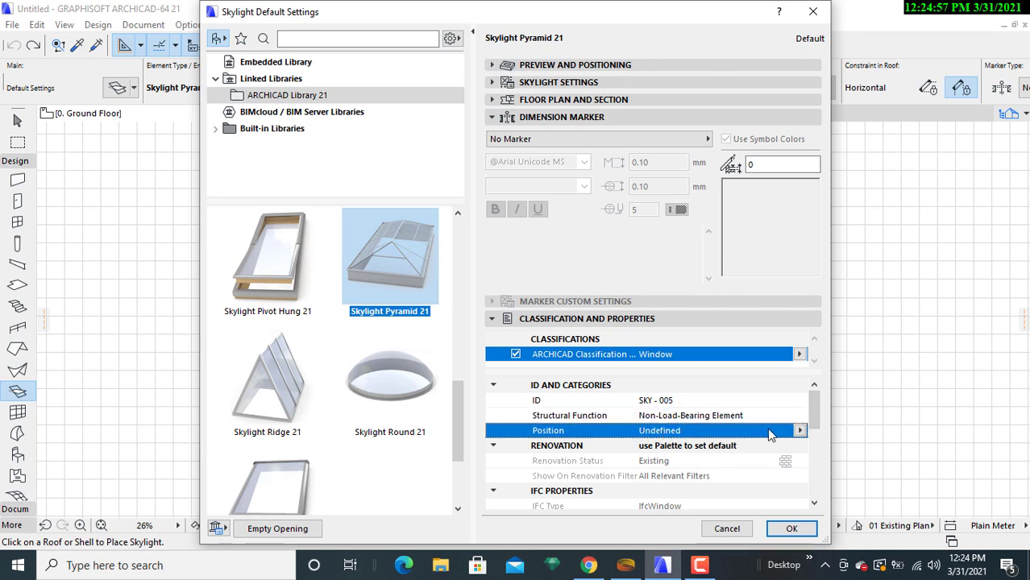
pyautogui.click(799, 432)
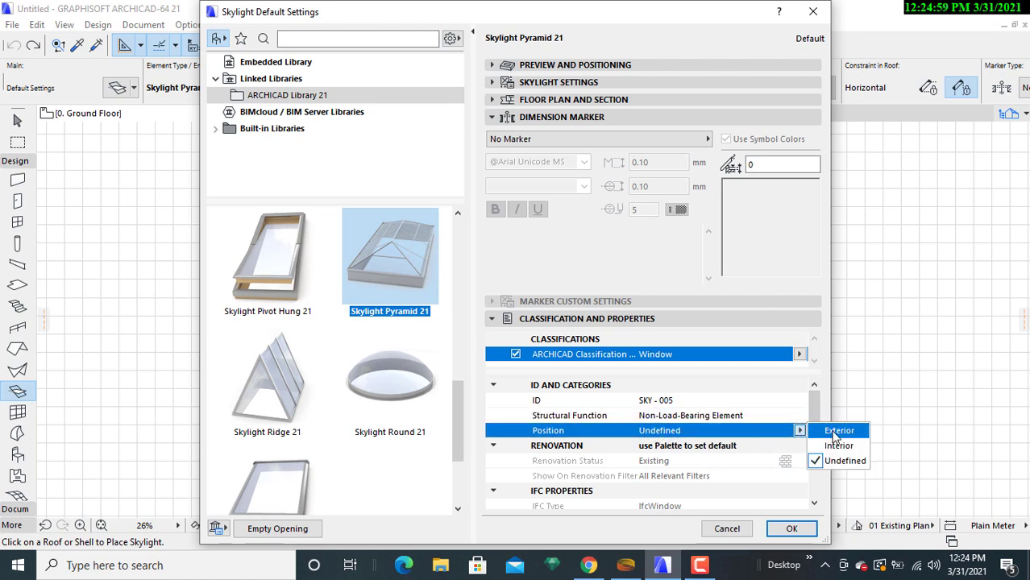
pyautogui.click(835, 431)
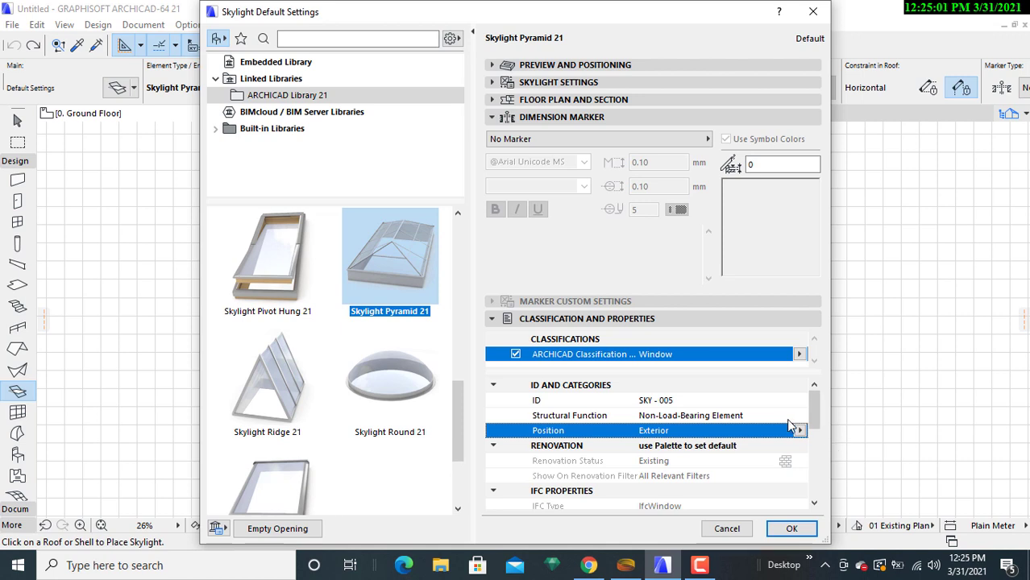
pyautogui.moveTo(816, 423); pyautogui.dragTo(811, 504)
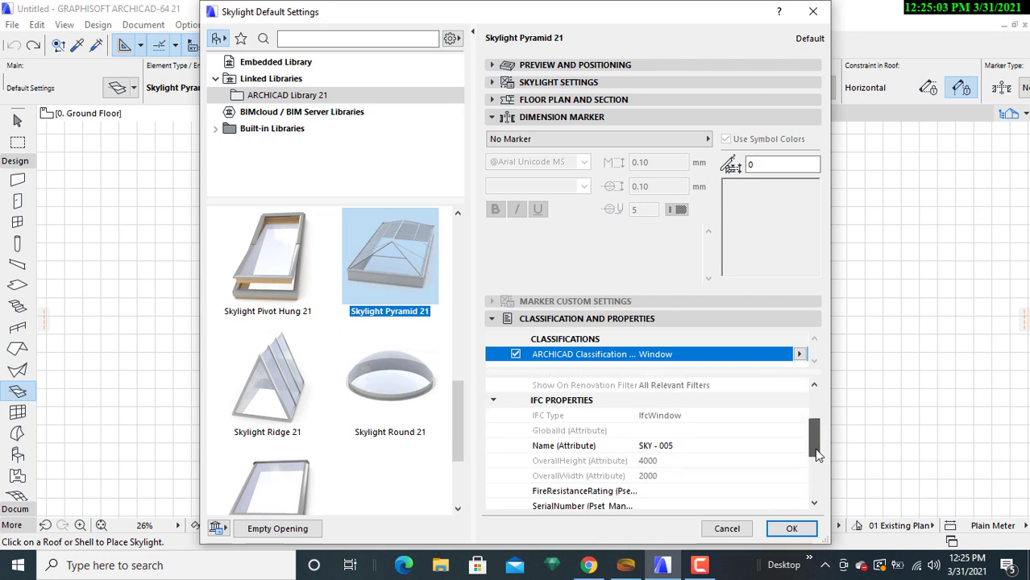
pyautogui.click(793, 530)
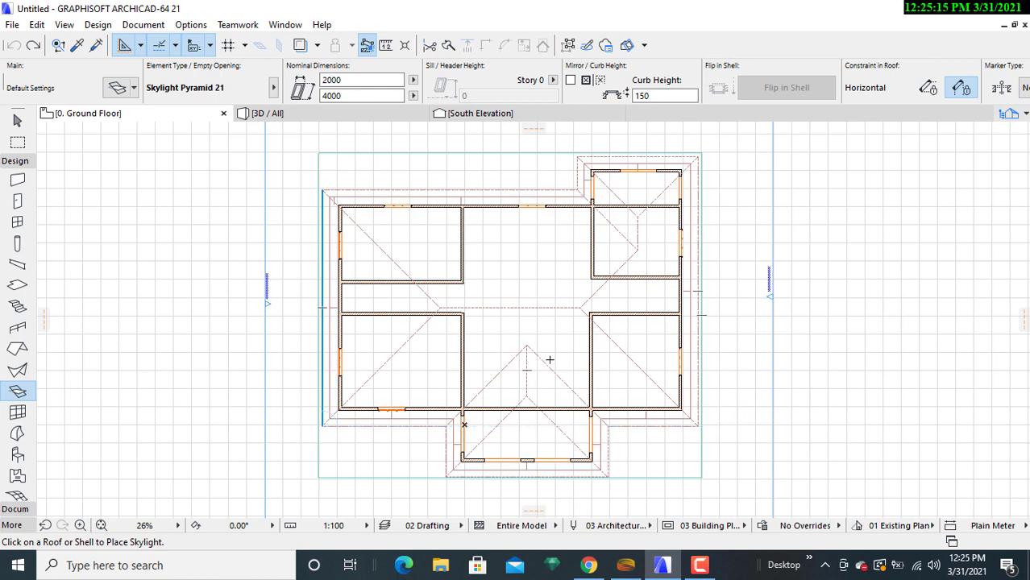
# Place two 2000×4000 pyramid skylights on the roof, one over each corridor
pyautogui.scroll(2, 562, 354)
pyautogui.scroll(2, 567, 345)
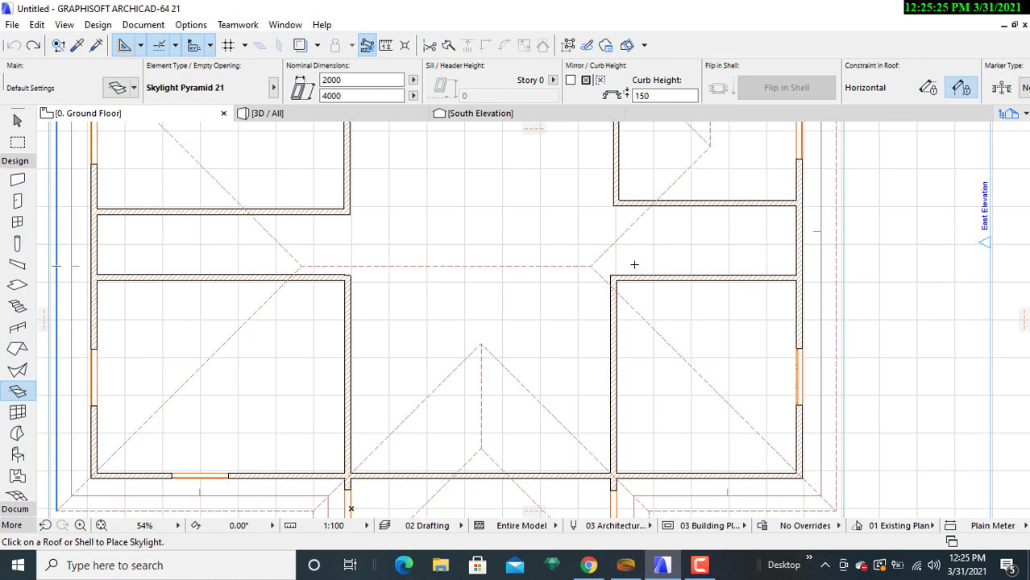
pyautogui.click(635, 263)
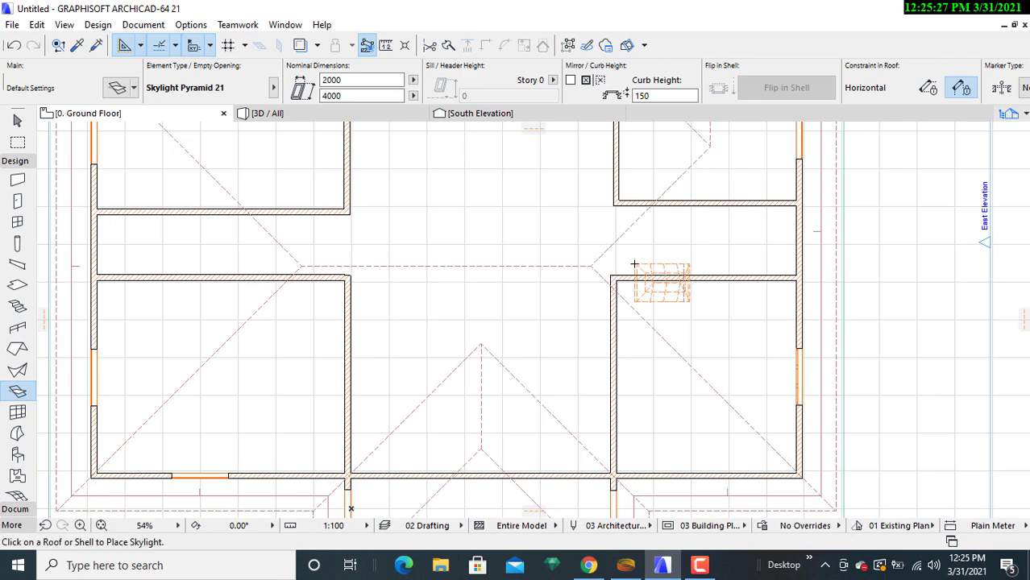
pyautogui.scroll(3, 684, 327)
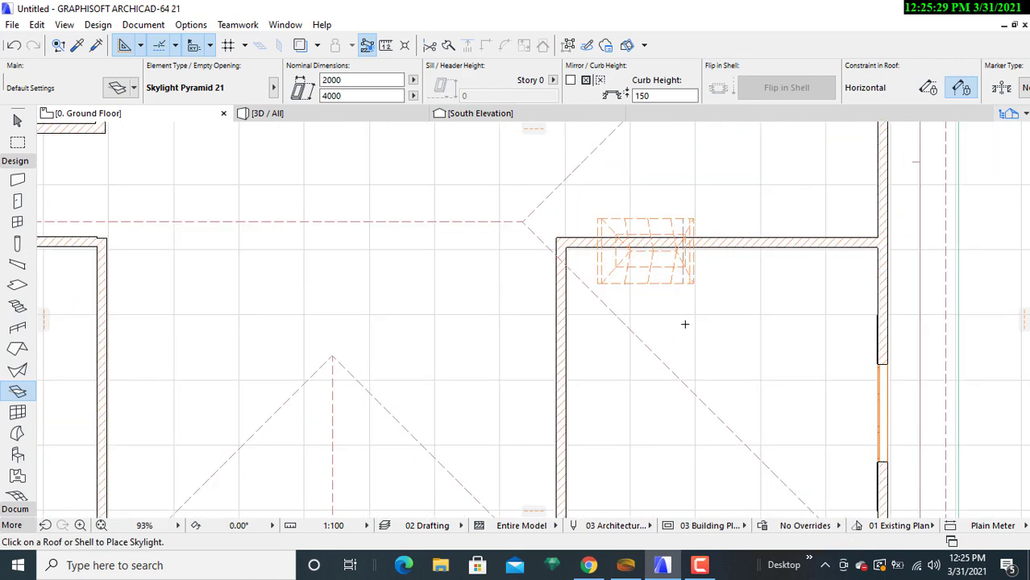
pyautogui.scroll(-4, 573, 317)
pyautogui.scroll(-3, 526, 324)
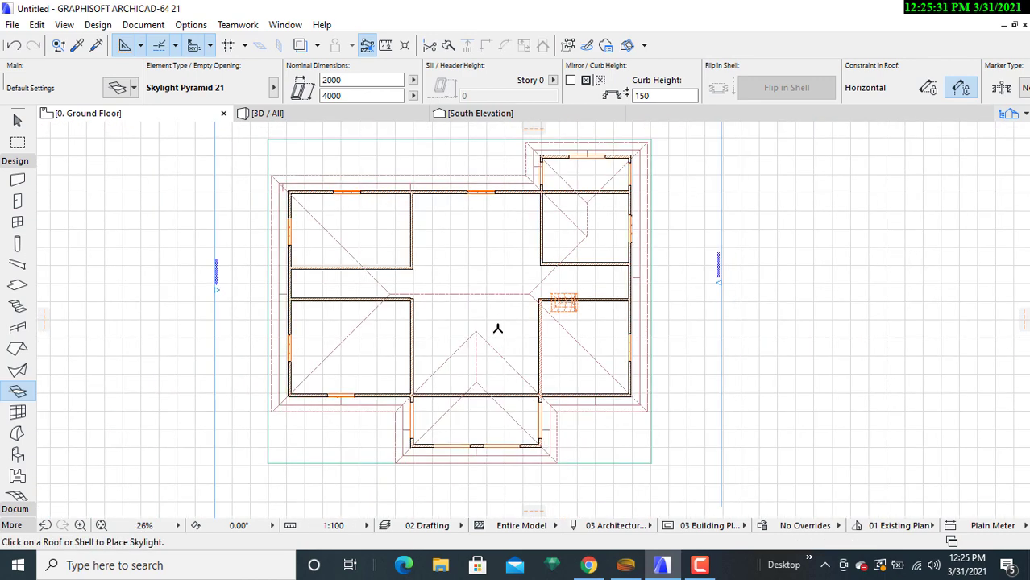
pyautogui.moveTo(490, 328); pyautogui.dragTo(660, 326, button='middle')
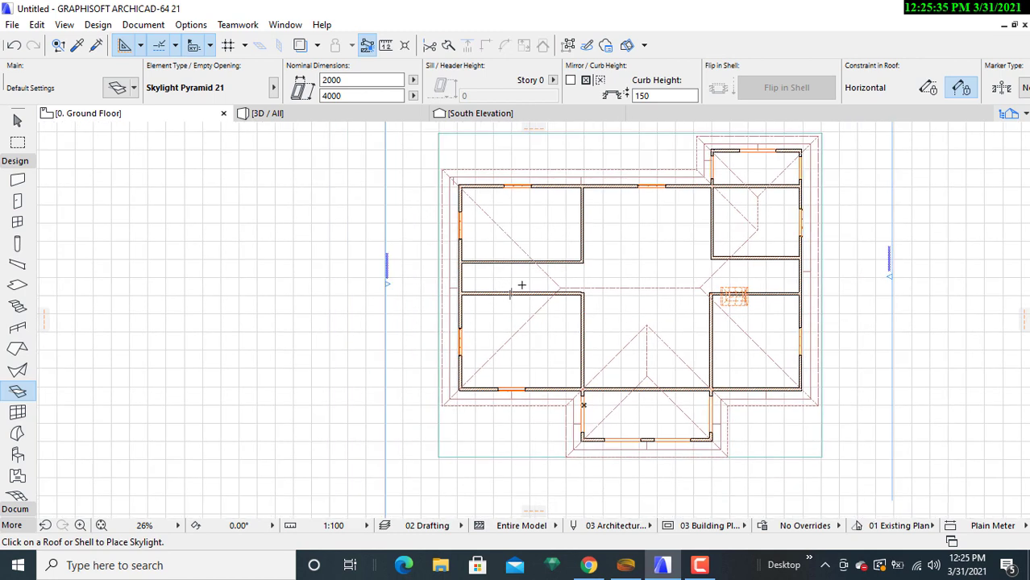
pyautogui.click(519, 285)
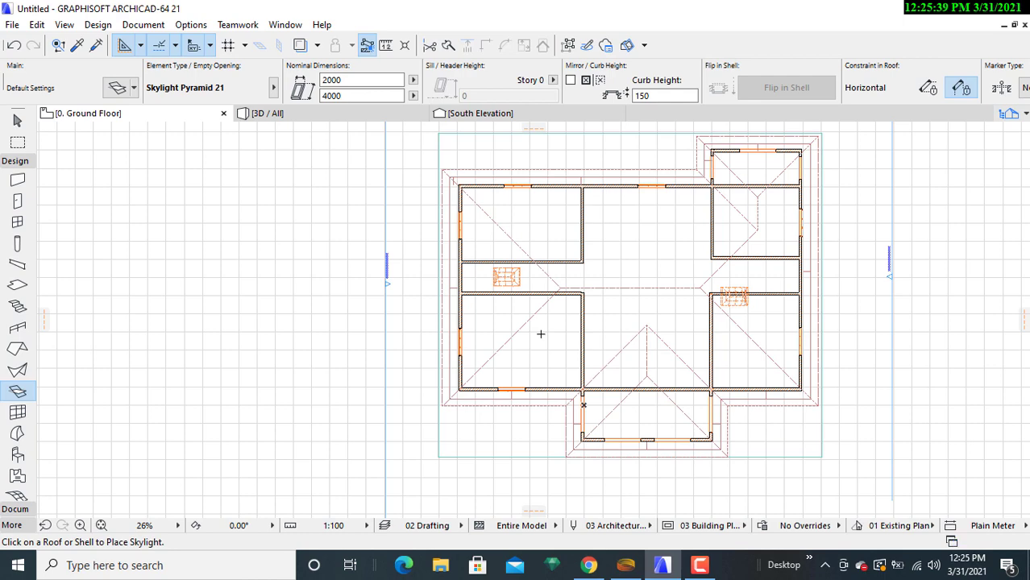
# Move the left skylight down-right by its right-middle point onto the corridor's lower wall
pyautogui.press('Escape')
pyautogui.scroll(2, 527, 299)
pyautogui.scroll(3, 526, 294)
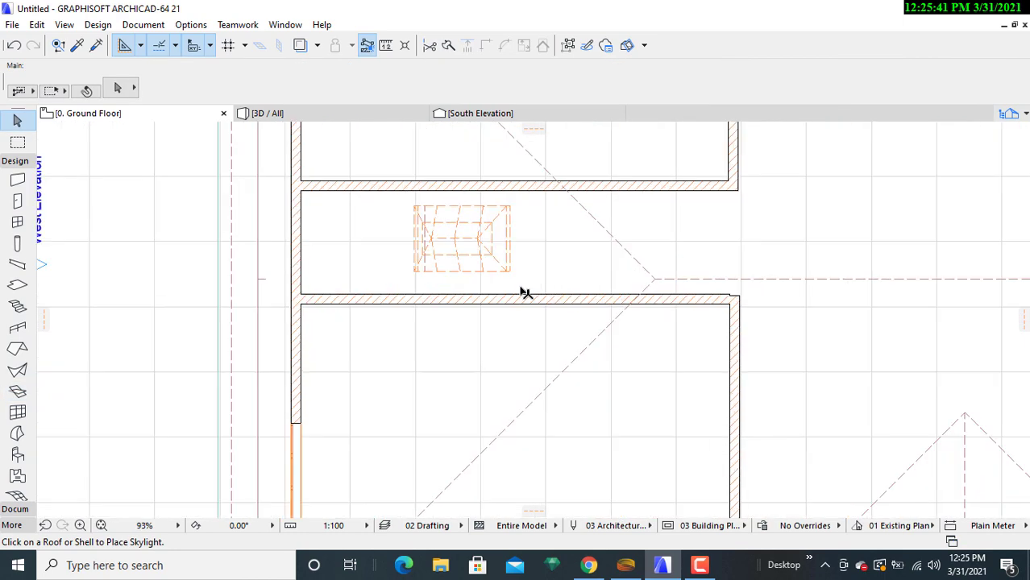
pyautogui.click(511, 274)
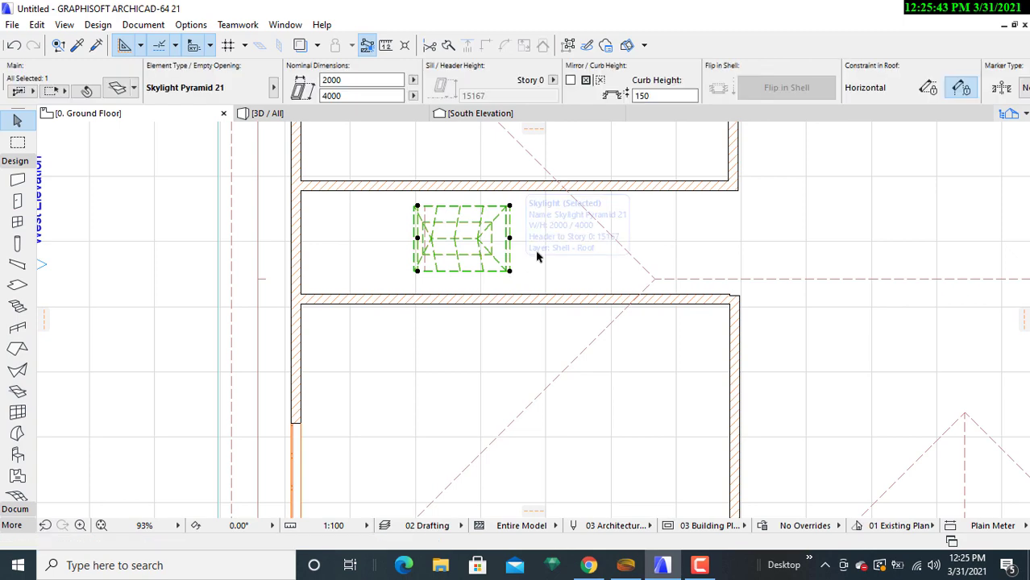
pyautogui.rightClick(536, 256)
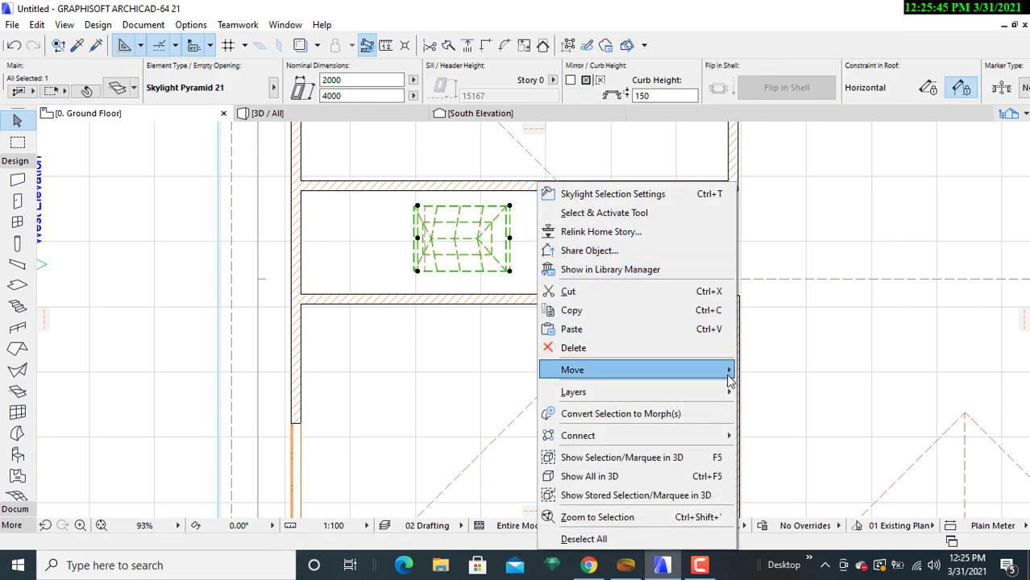
pyautogui.moveTo(636, 370)
pyautogui.click(750, 371)
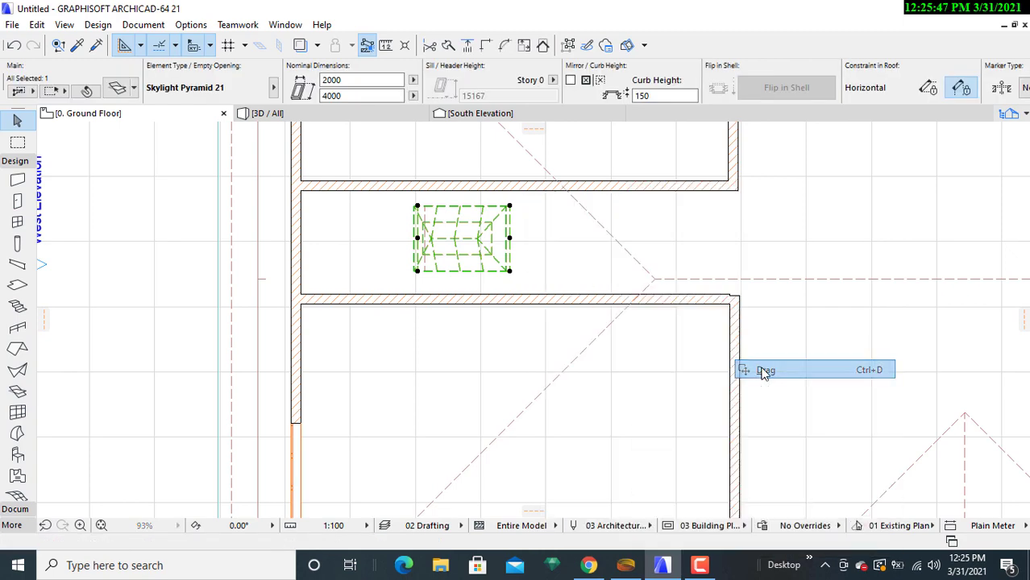
pyautogui.click(510, 240)
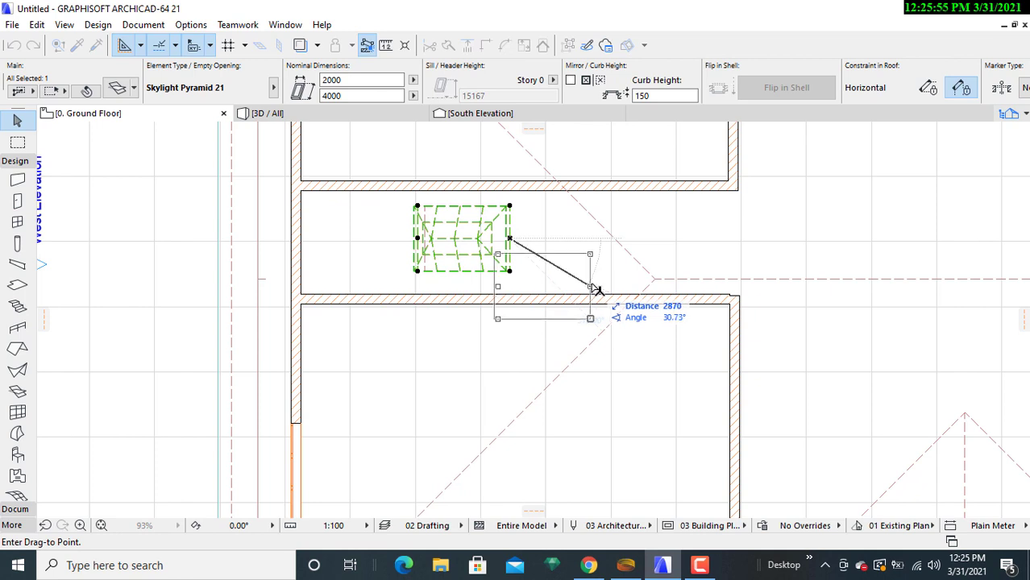
pyautogui.click(591, 282)
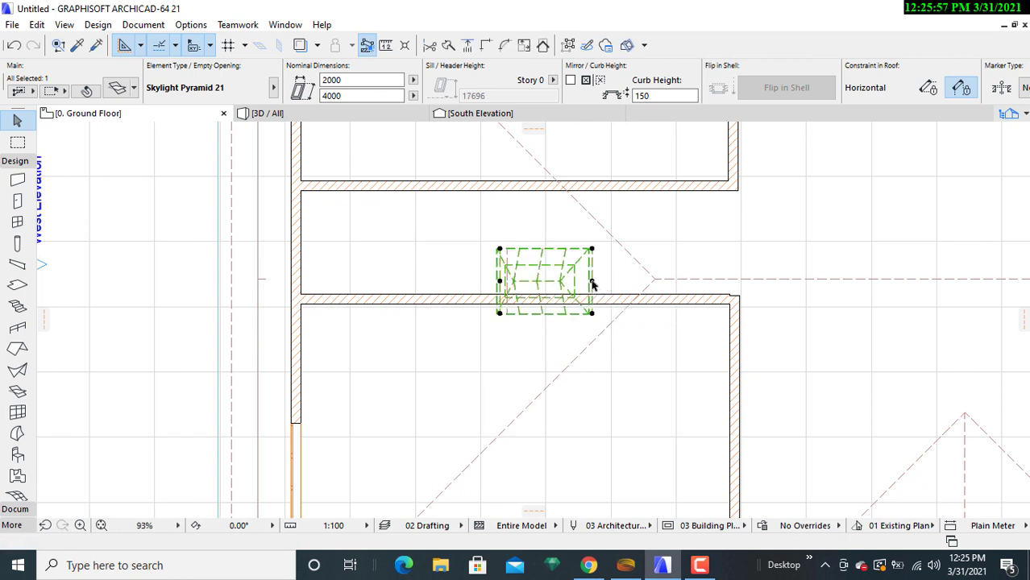
pyautogui.scroll(-5, 580, 338)
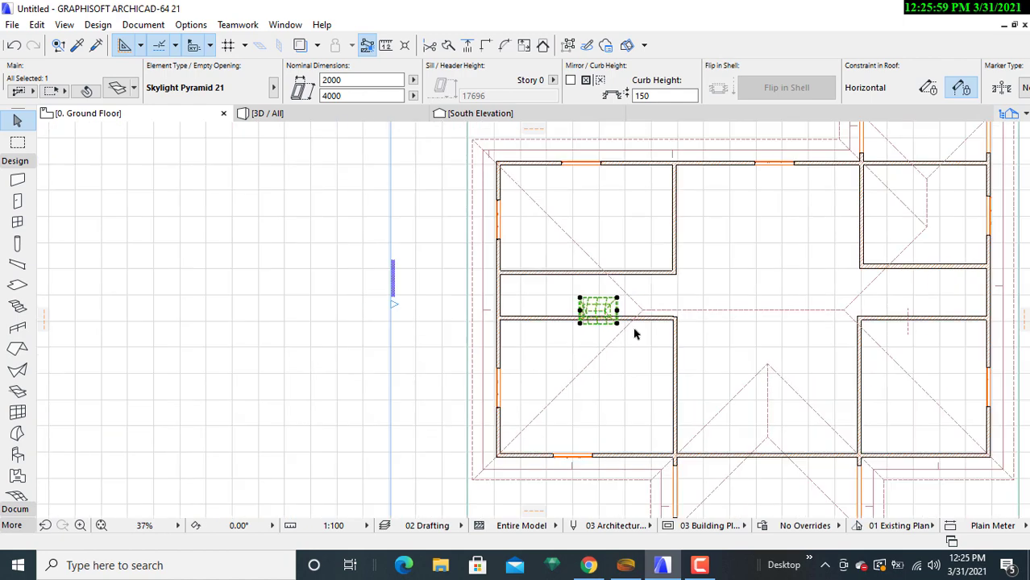
pyautogui.moveTo(637, 331); pyautogui.dragTo(392, 307, button='middle')
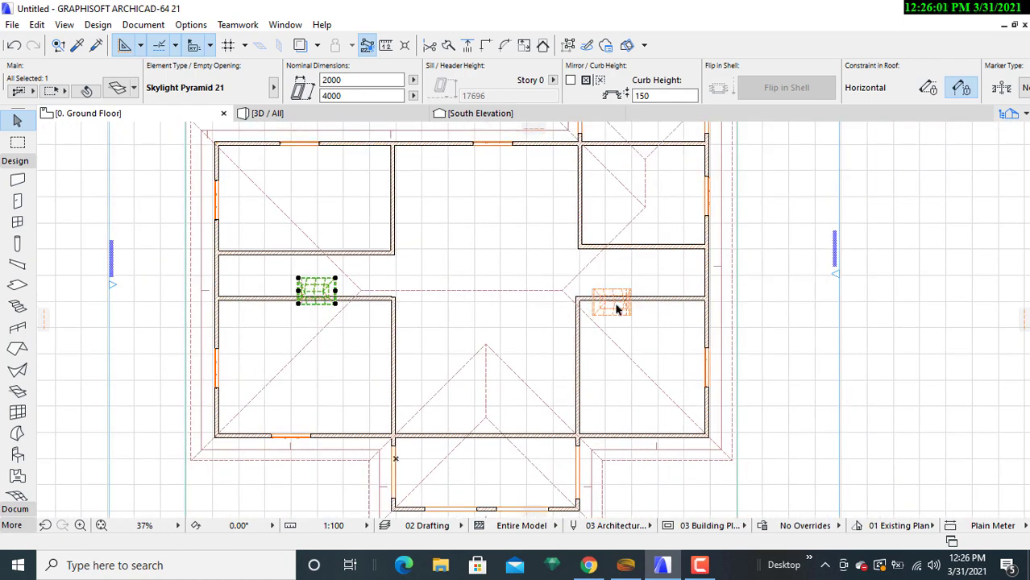
pyautogui.scroll(7, 616, 306)
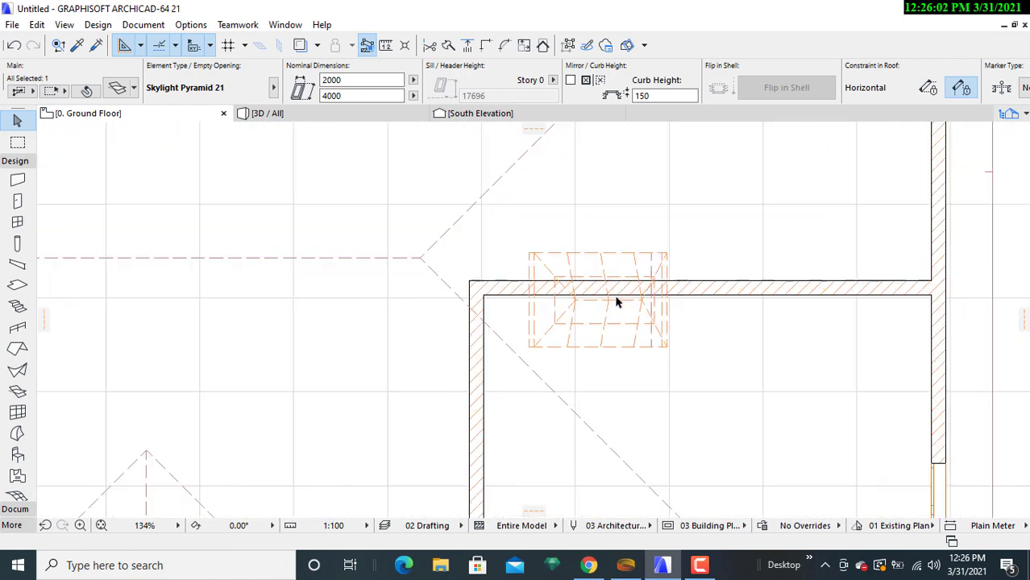
# Move the right skylight up-left by its left-middle point, mirroring the left one
pyautogui.click(531, 349)
pyautogui.rightClick(691, 344)
pyautogui.moveTo(798, 370)
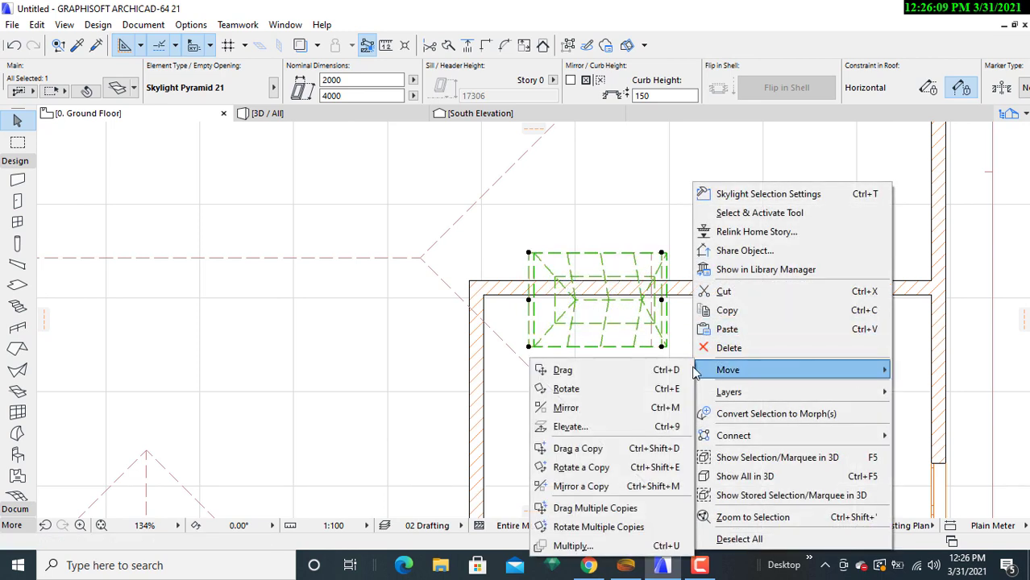
pyautogui.click(633, 370)
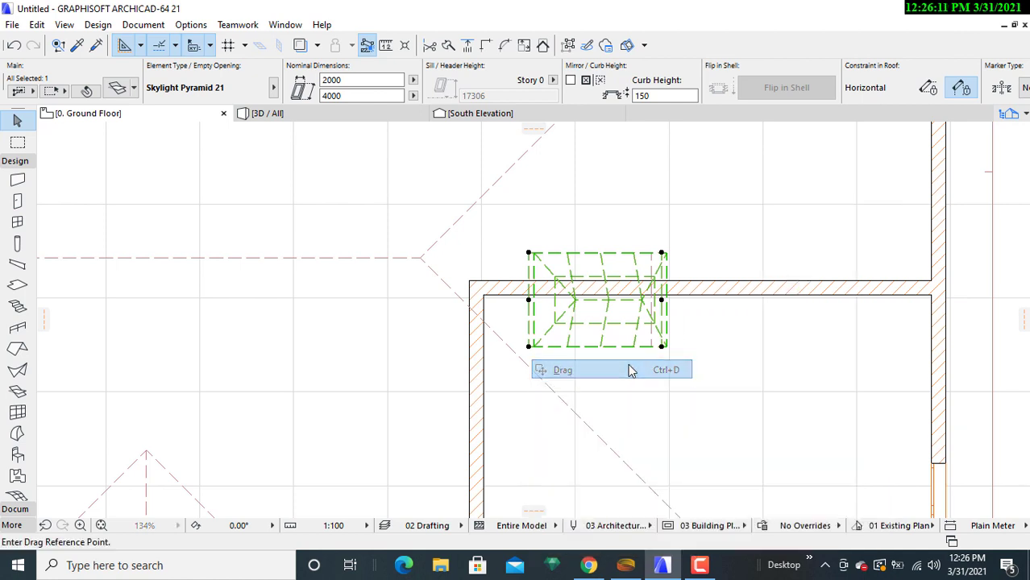
pyautogui.click(529, 301)
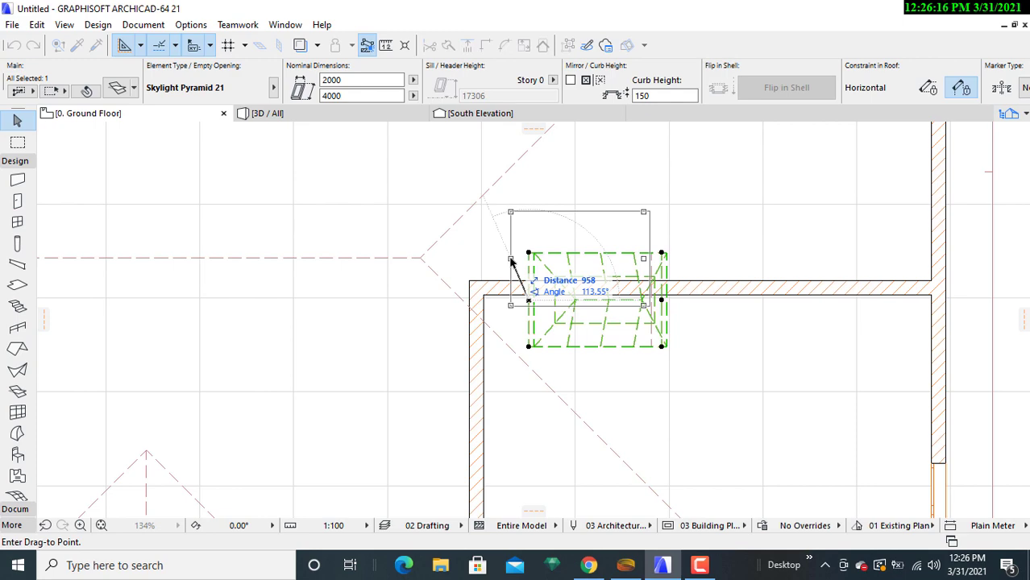
pyautogui.click(511, 260)
pyautogui.scroll(-5, 510, 260)
pyautogui.scroll(-5, 594, 299)
pyautogui.scroll(-2, 437, 323)
pyautogui.scroll(2, 427, 333)
pyautogui.scroll(2, 442, 334)
pyautogui.scroll(2, 469, 324)
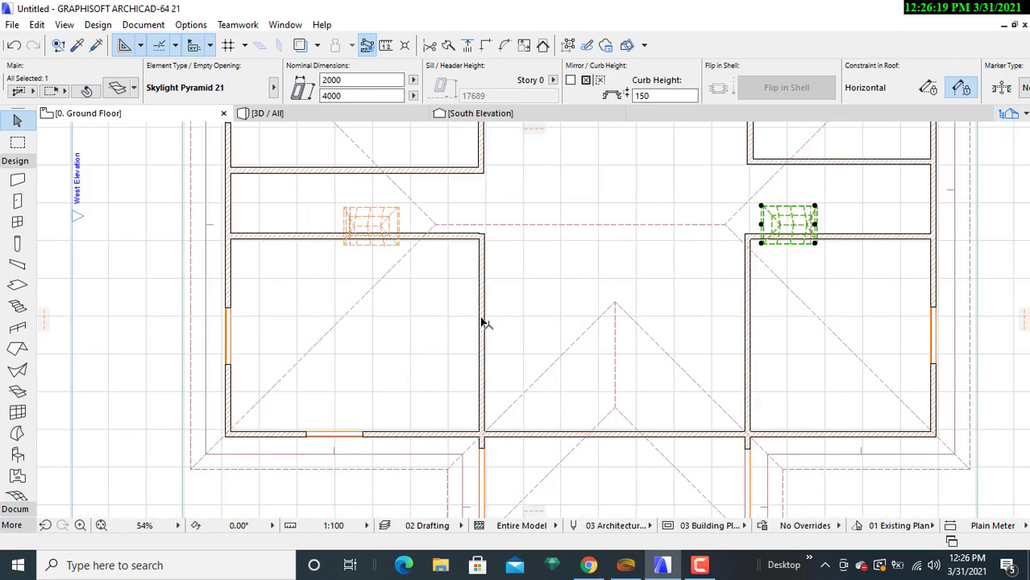
pyautogui.press('Escape')
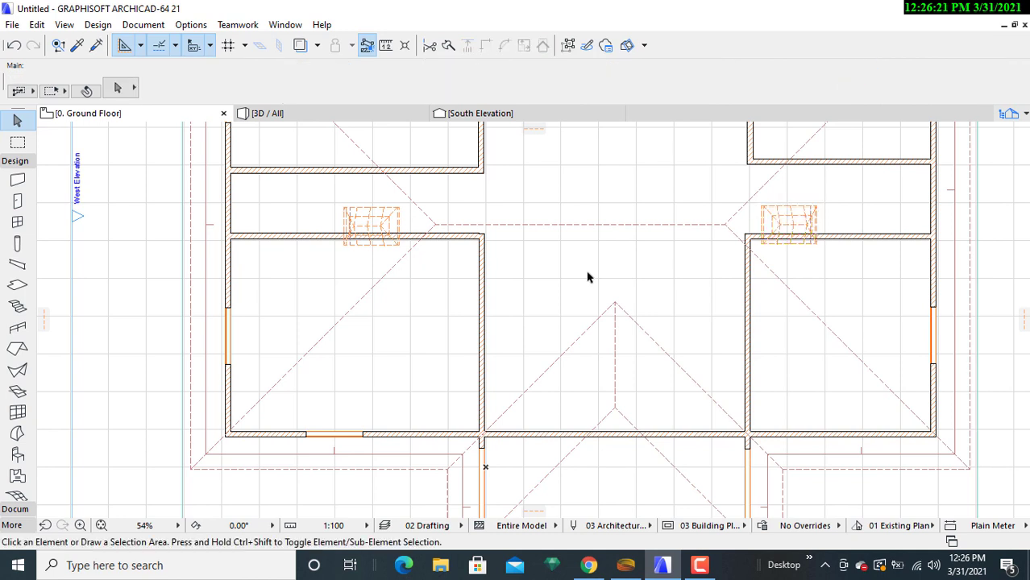
# Change the left skylight's Info Box height from 4000 to 4500
pyautogui.scroll(-2, 432, 251)
pyautogui.click(415, 245)
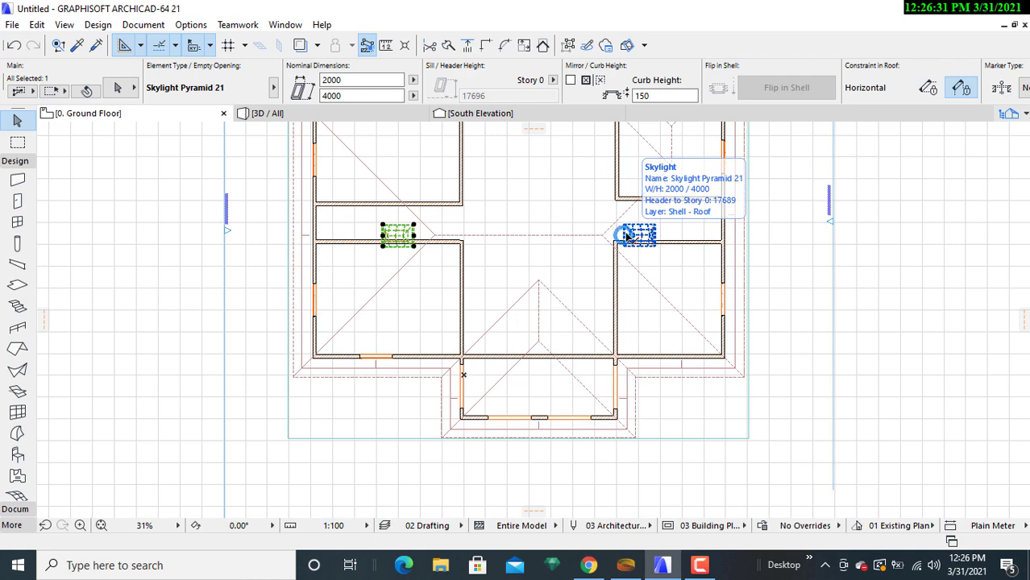
pyautogui.scroll(3, 627, 236)
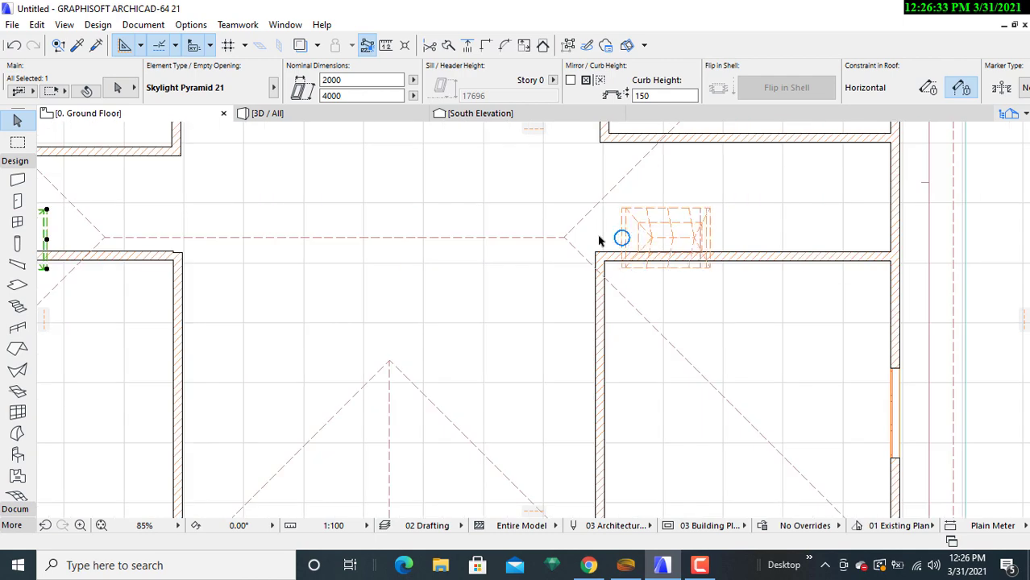
pyautogui.moveTo(538, 248); pyautogui.dragTo(832, 229, button='middle')
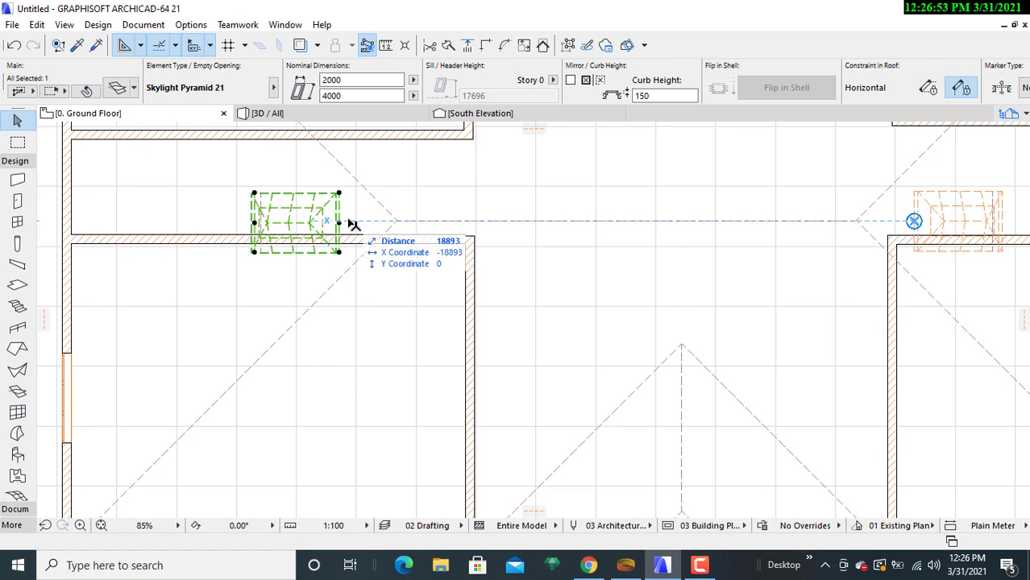
pyautogui.click(345, 96)
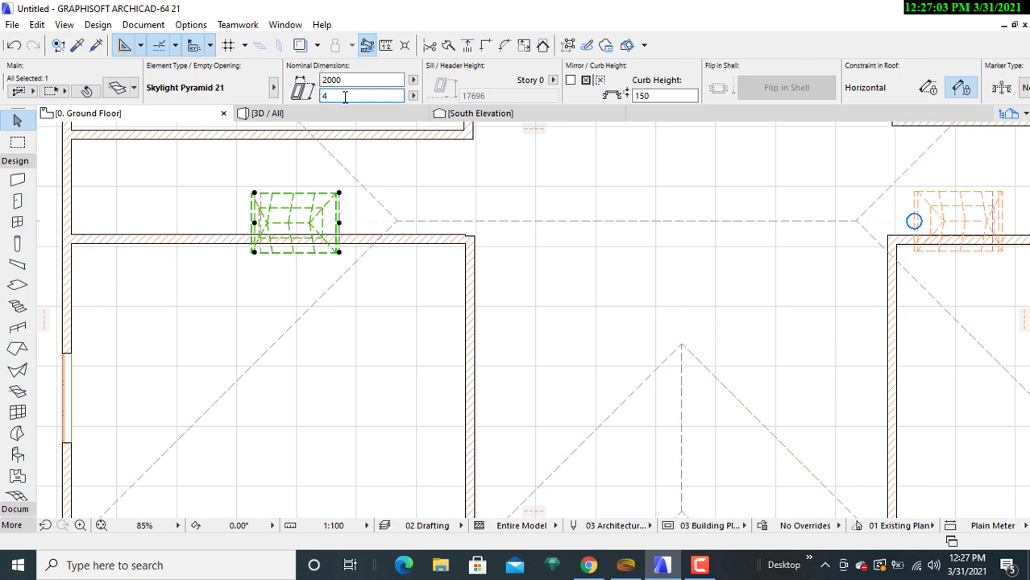
pyautogui.press('BackSpace')
pyautogui.write('10050')
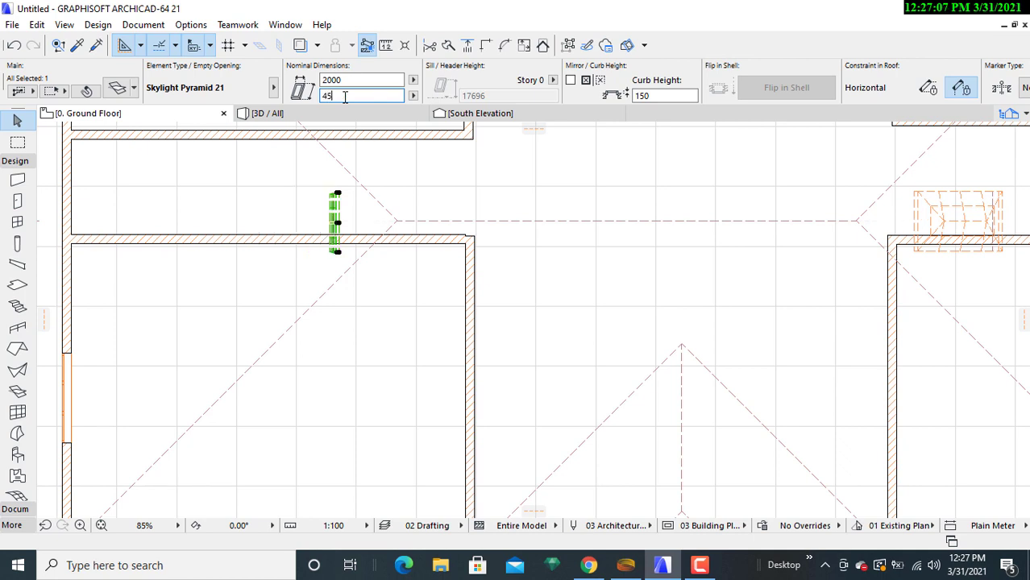
pyautogui.write('00')
pyautogui.press('Return')
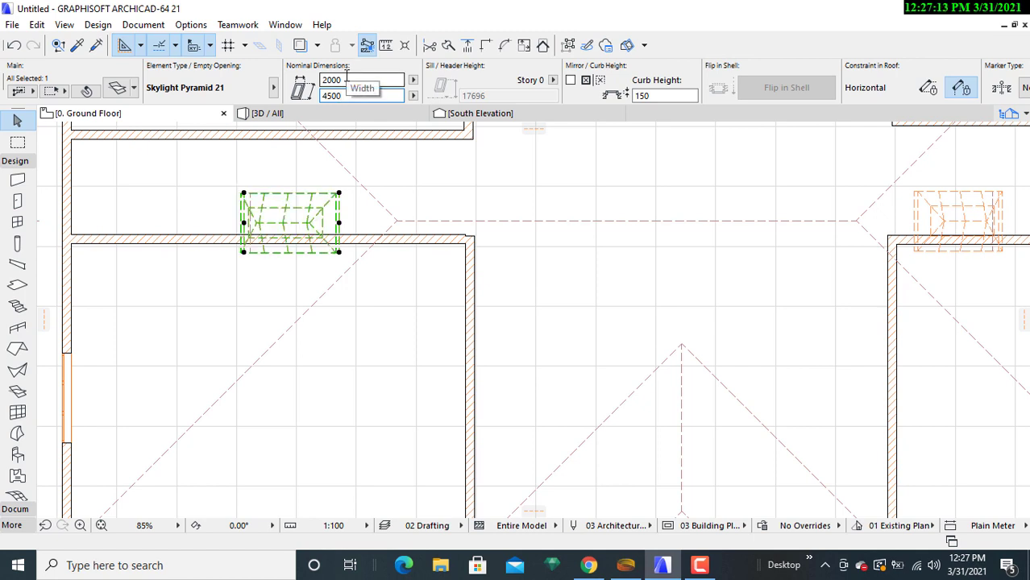
pyautogui.click(347, 78)
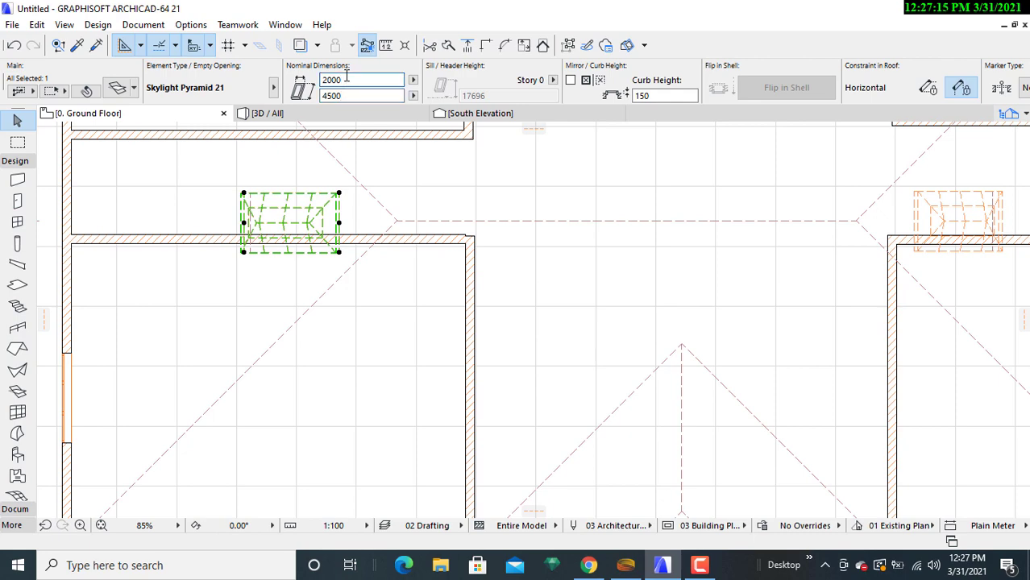
# Set the right skylight's Info Box length to 4500 and recentre the plan to check it
pyautogui.scroll(-3, 386, 148)
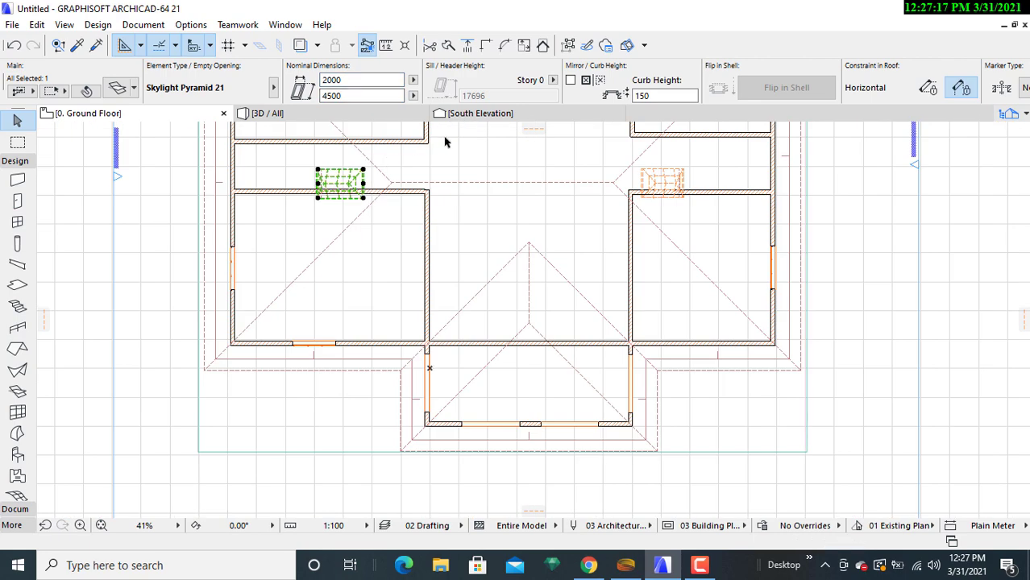
pyautogui.click(534, 229)
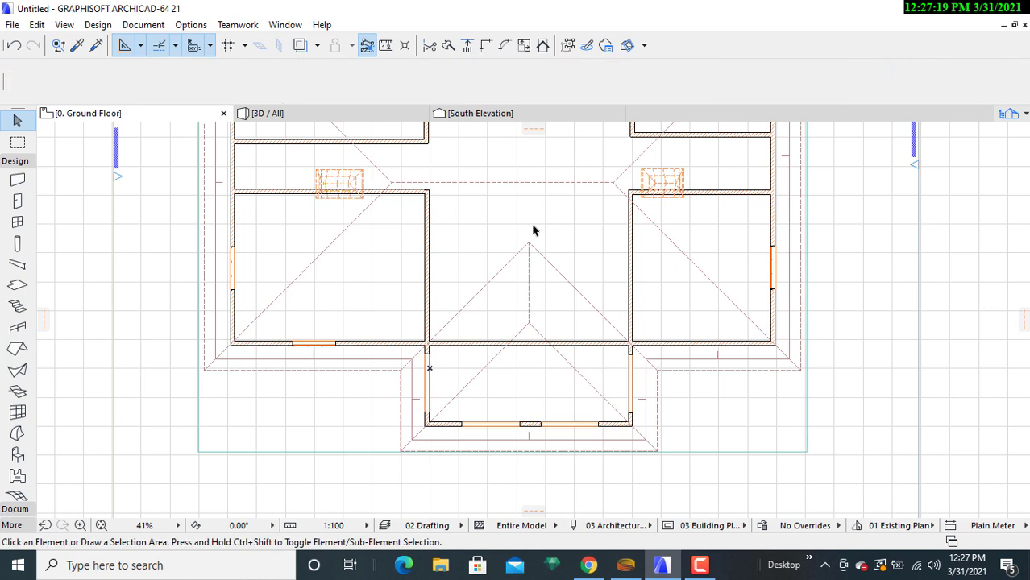
pyautogui.click(645, 197)
pyautogui.write('4500')
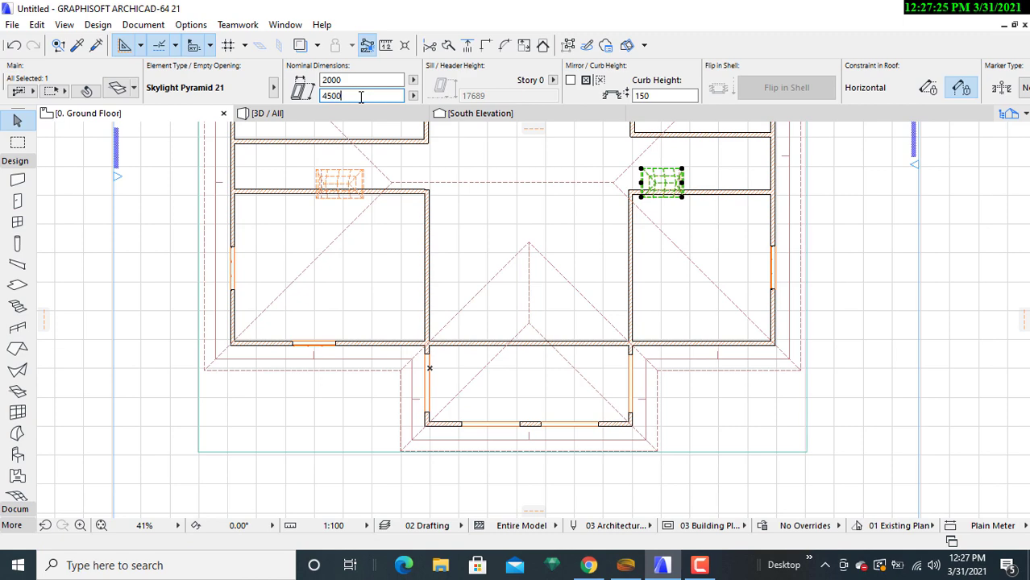
pyautogui.press('Return')
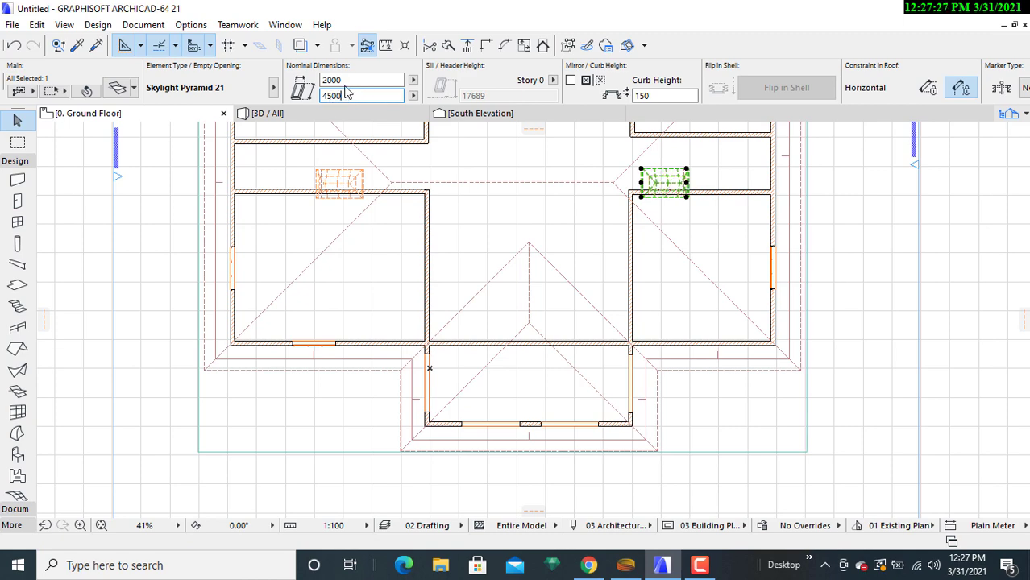
pyautogui.click(346, 80)
pyautogui.scroll(-5, 517, 223)
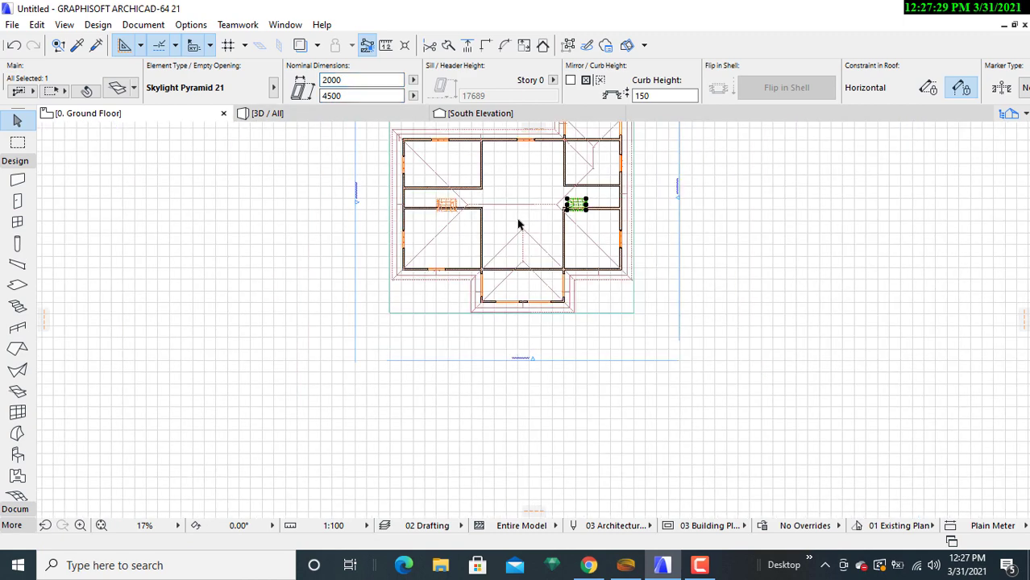
pyautogui.scroll(-1, 518, 302)
pyautogui.scroll(2, 516, 355)
pyautogui.scroll(3, 510, 387)
pyautogui.scroll(3, 516, 347)
pyautogui.moveTo(525, 266); pyautogui.dragTo(514, 351, button='middle')
pyautogui.scroll(-1, 514, 351)
pyautogui.scroll(-2, 509, 355)
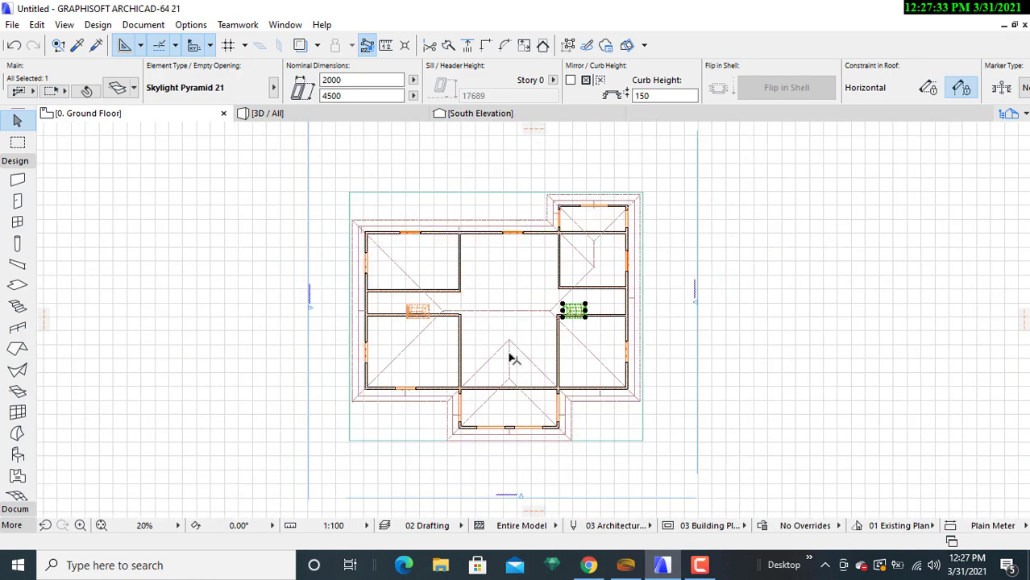
# Switch to the 3D view and orbit to look down over the hip roof
pyautogui.click(305, 119)
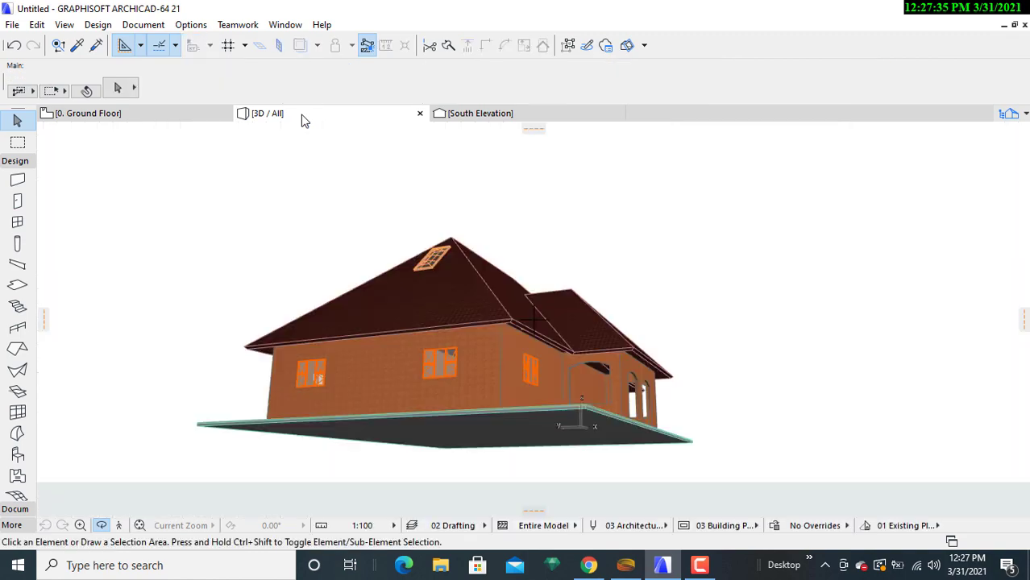
pyautogui.scroll(2, 428, 319)
pyautogui.moveTo(428, 320)
pyautogui.keyDown('shift'); pyautogui.mouseDown(button='middle')
pyautogui.moveTo(694, 380)
pyautogui.moveTo(402, 364)
pyautogui.mouseUp(button='middle'); pyautogui.keyUp('shift')
pyautogui.scroll(3, 623, 364)
pyautogui.moveTo(623, 364)
pyautogui.keyDown('shift'); pyautogui.mouseDown(button='middle')
pyautogui.moveTo(517, 343)
pyautogui.moveTo(533, 329)
pyautogui.moveTo(349, 306)
pyautogui.moveTo(308, 274)
pyautogui.moveTo(299, 293)
pyautogui.moveTo(311, 219)
pyautogui.moveTo(329, 398)
pyautogui.moveTo(361, 393)
pyautogui.moveTo(357, 479)
pyautogui.mouseUp(button='middle'); pyautogui.keyUp('shift')
# Zoom in on the elongated skylight, then orbit to a lower side view of the roof
pyautogui.scroll(2, 357, 480)
pyautogui.scroll(2, 345, 444)
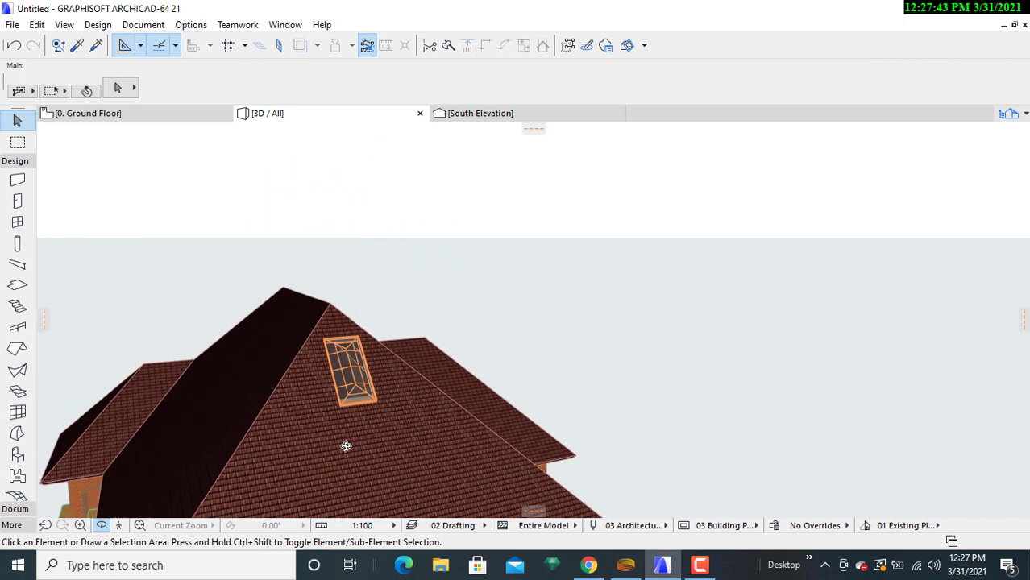
pyautogui.moveTo(345, 444)
pyautogui.keyDown('shift'); pyautogui.mouseDown(button='middle')
pyautogui.moveTo(451, 353)
pyautogui.moveTo(343, 418)
pyautogui.moveTo(467, 243)
pyautogui.moveTo(462, 305)
pyautogui.moveTo(374, 429)
pyautogui.moveTo(481, 318)
pyautogui.moveTo(441, 403)
pyautogui.mouseUp(button='middle'); pyautogui.keyUp('shift')
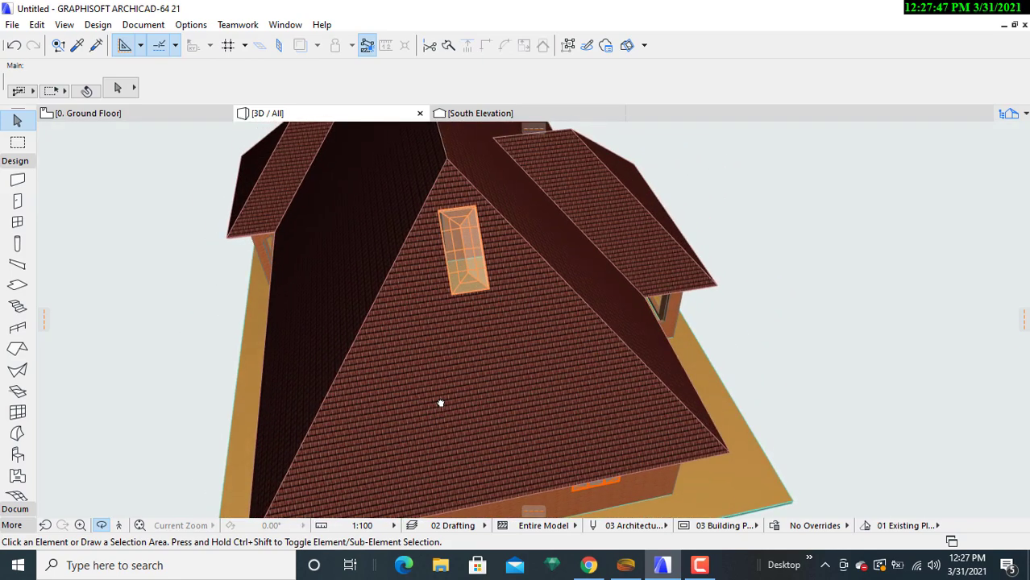
pyautogui.moveTo(418, 331)
pyautogui.keyDown('shift'); pyautogui.mouseDown(button='middle')
pyautogui.moveTo(604, 272)
pyautogui.moveTo(559, 249)
pyautogui.moveTo(420, 305)
pyautogui.moveTo(301, 317)
pyautogui.moveTo(690, 294)
pyautogui.moveTo(308, 292)
pyautogui.moveTo(533, 337)
pyautogui.moveTo(650, 305)
pyautogui.moveTo(639, 283)
pyautogui.moveTo(692, 320)
pyautogui.moveTo(487, 318)
pyautogui.moveTo(536, 329)
pyautogui.moveTo(487, 402)
pyautogui.moveTo(331, 361)
pyautogui.moveTo(135, 142)
pyautogui.mouseUp(button='middle'); pyautogui.keyUp('shift')
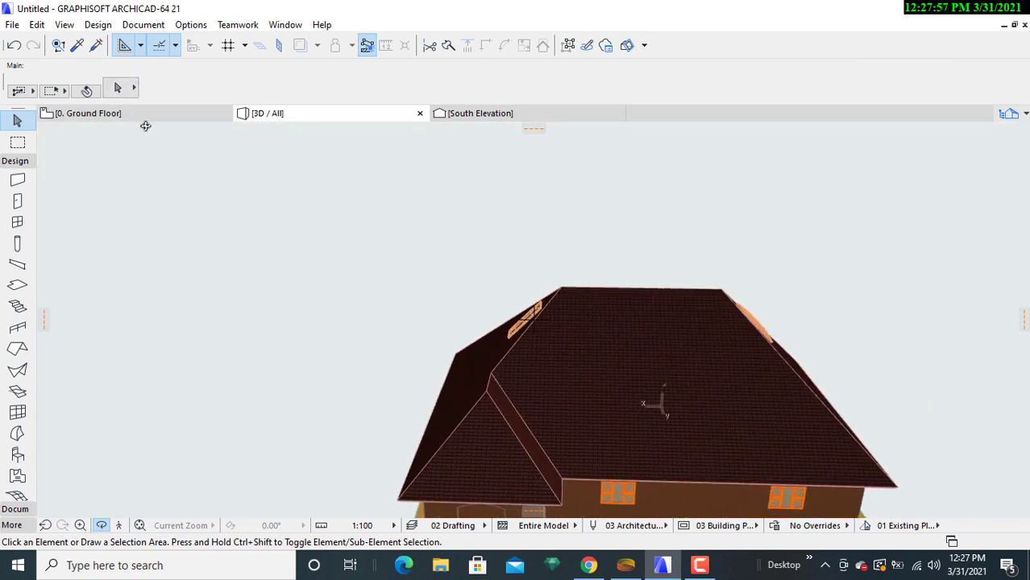
# Return to the ground floor plan, deselect the right skylight and zoom around the plan
pyautogui.click(144, 117)
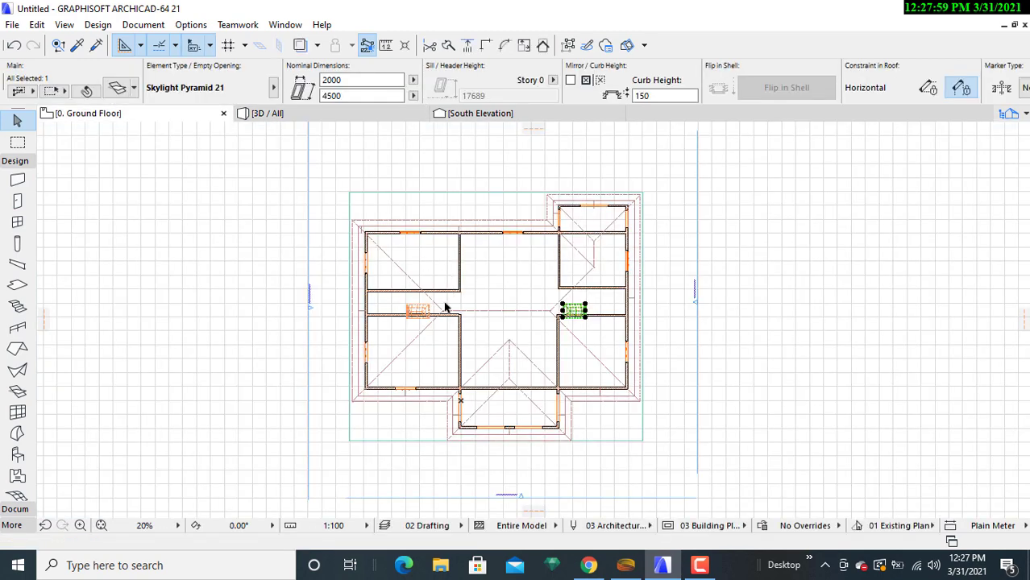
pyautogui.click(767, 314)
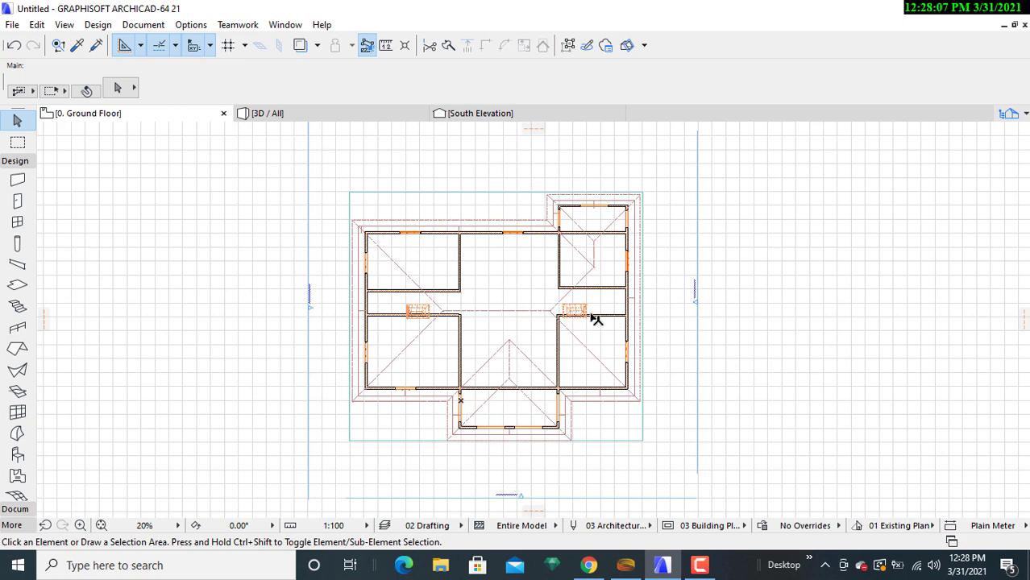
pyautogui.scroll(3, 588, 314)
pyautogui.scroll(2, 587, 316)
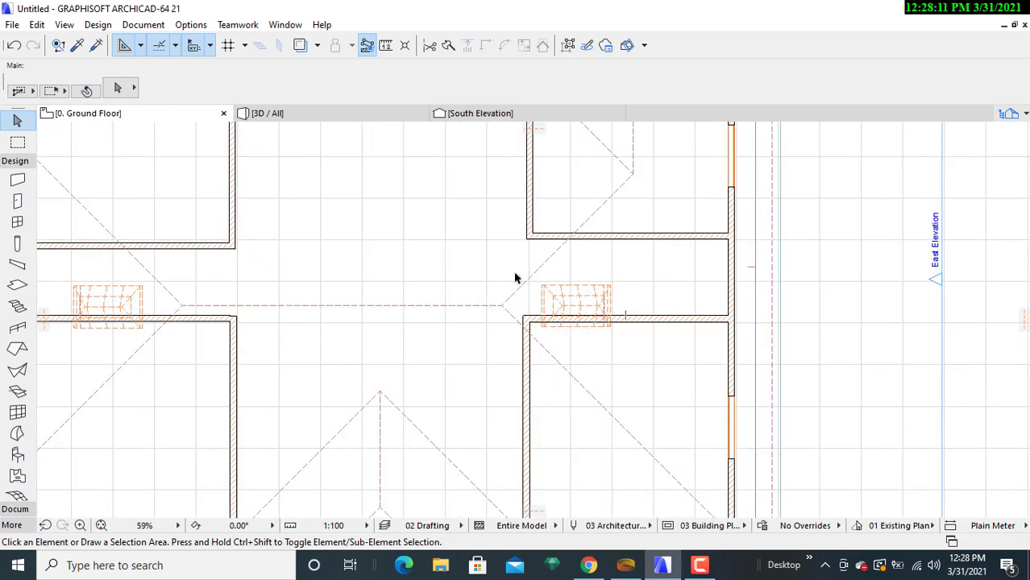
pyautogui.scroll(-4, 684, 282)
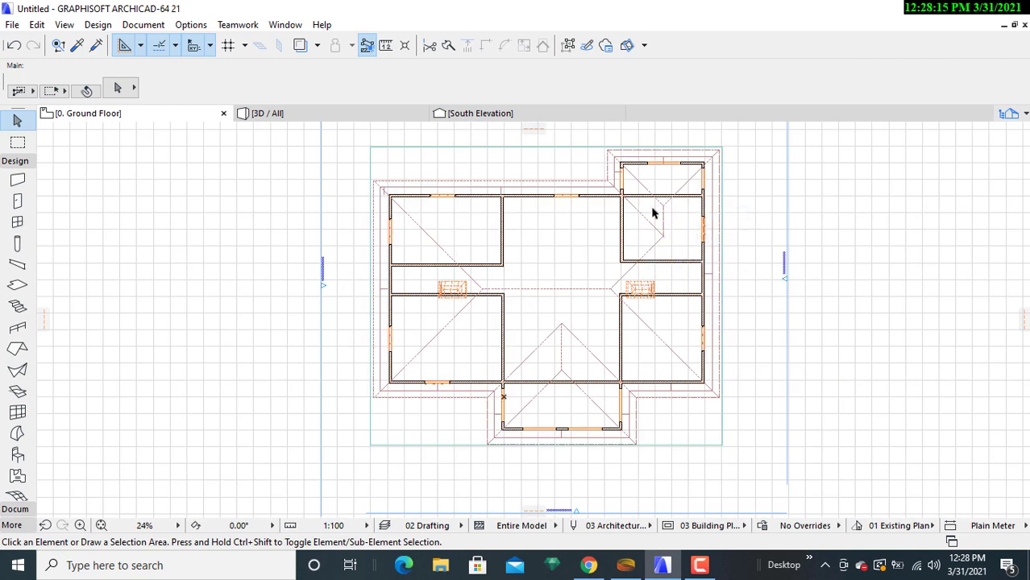
pyautogui.scroll(2, 439, 296)
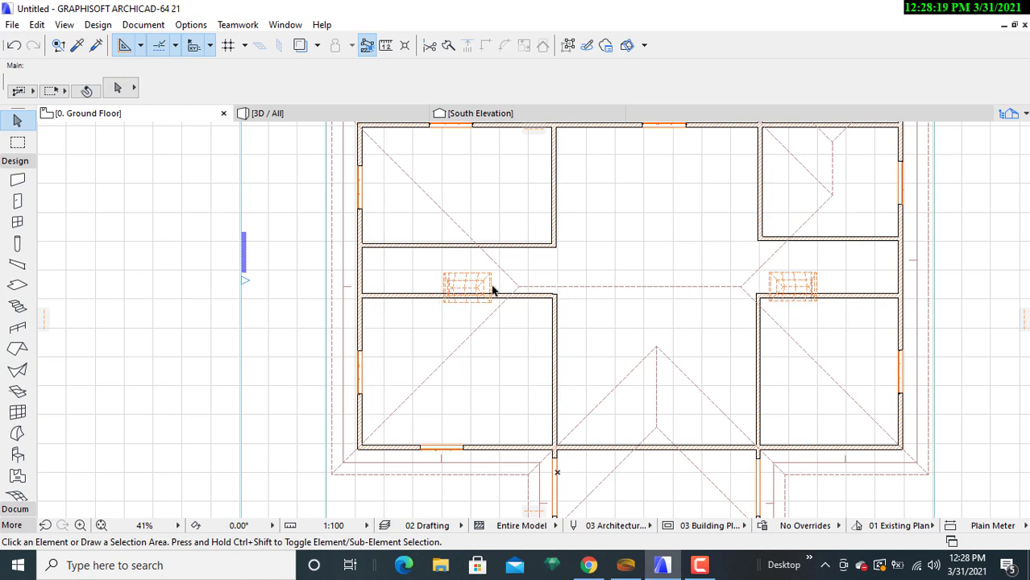
pyautogui.scroll(-2, 577, 299)
pyautogui.scroll(1, 572, 300)
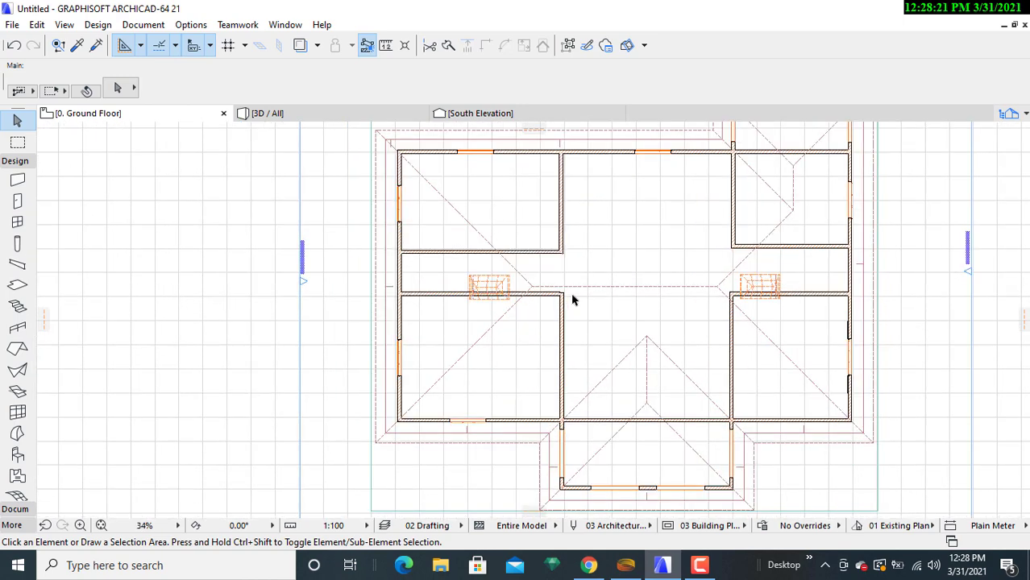
pyautogui.scroll(1, 572, 299)
# Pan and zoom to centre both skylights over the side corridors
pyautogui.moveTo(596, 262); pyautogui.dragTo(589, 283, button='middle')
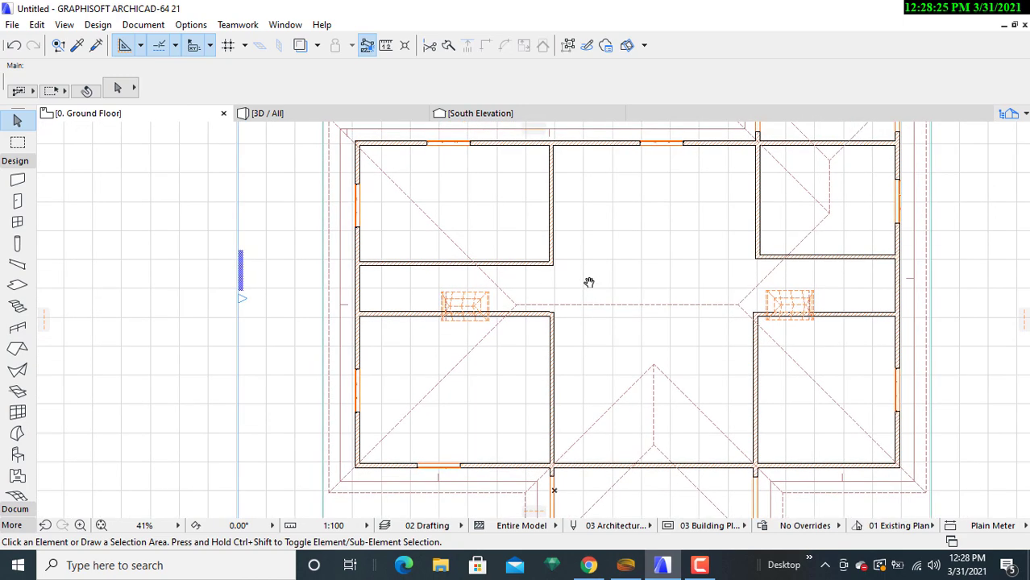
pyautogui.scroll(-1, 589, 283)
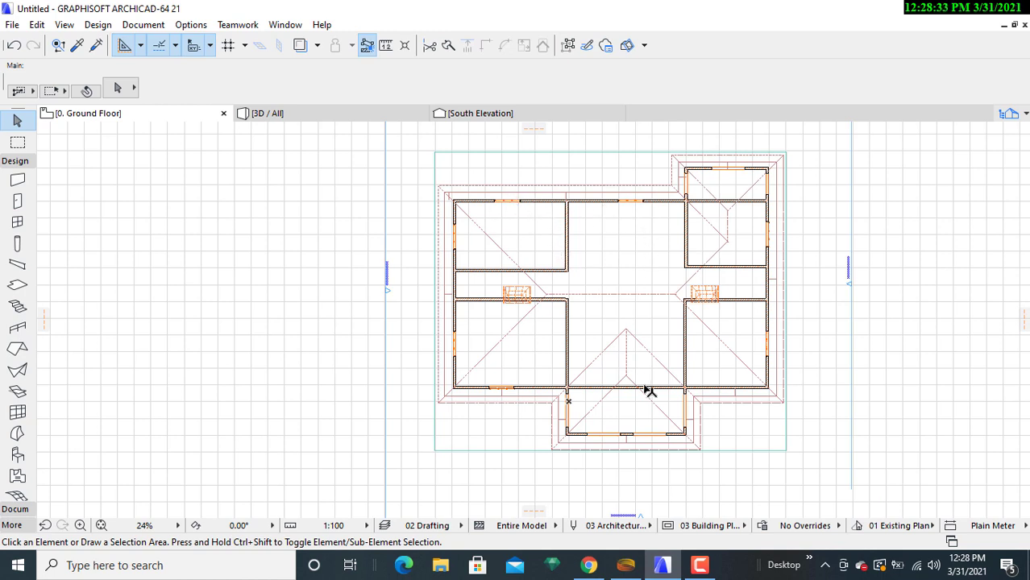
pyautogui.scroll(-1, 661, 328)
pyautogui.moveTo(658, 324); pyautogui.dragTo(614, 321, button='middle')
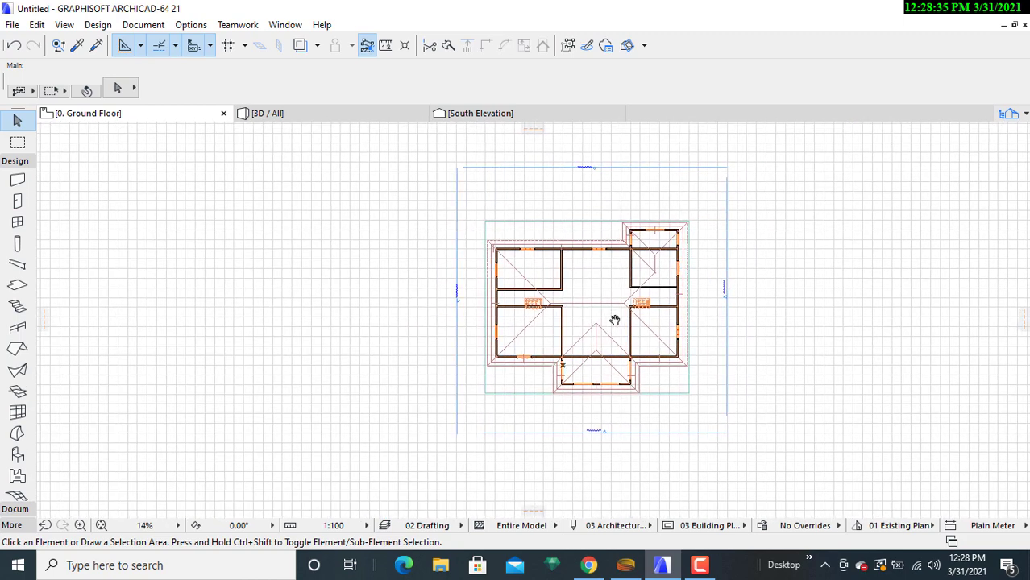
pyautogui.scroll(1, 614, 321)
pyautogui.scroll(1, 613, 321)
pyautogui.scroll(1, 613, 321)
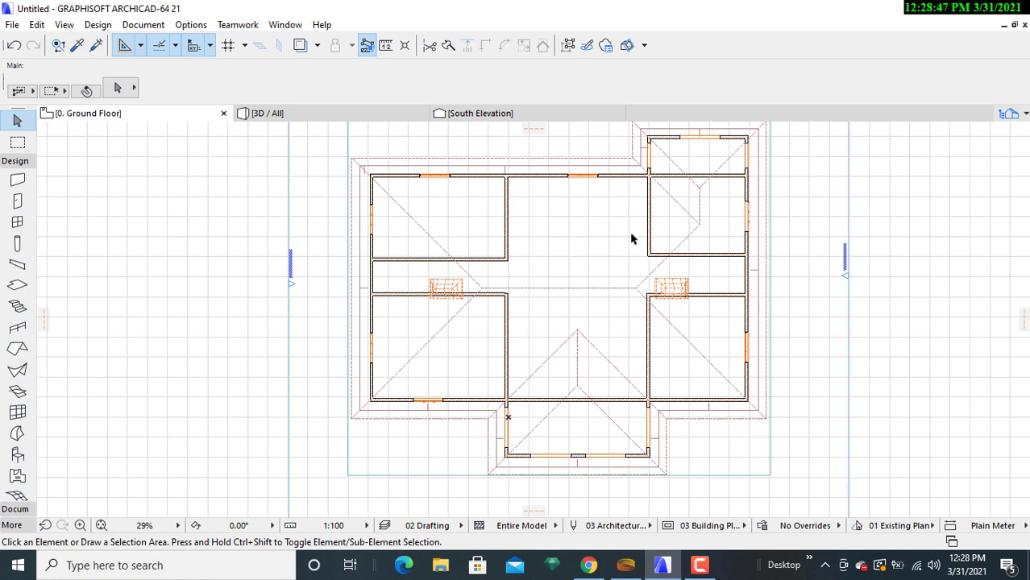
# Switch to 3D and orbit to raised views of the roof slope holding the skylight
pyautogui.click(362, 117)
pyautogui.moveTo(549, 306)
pyautogui.keyDown('shift'); pyautogui.mouseDown(button='middle')
pyautogui.moveTo(603, 263)
pyautogui.moveTo(677, 349)
pyautogui.moveTo(456, 348)
pyautogui.moveTo(348, 280)
pyautogui.mouseUp(button='middle'); pyautogui.keyUp('shift')
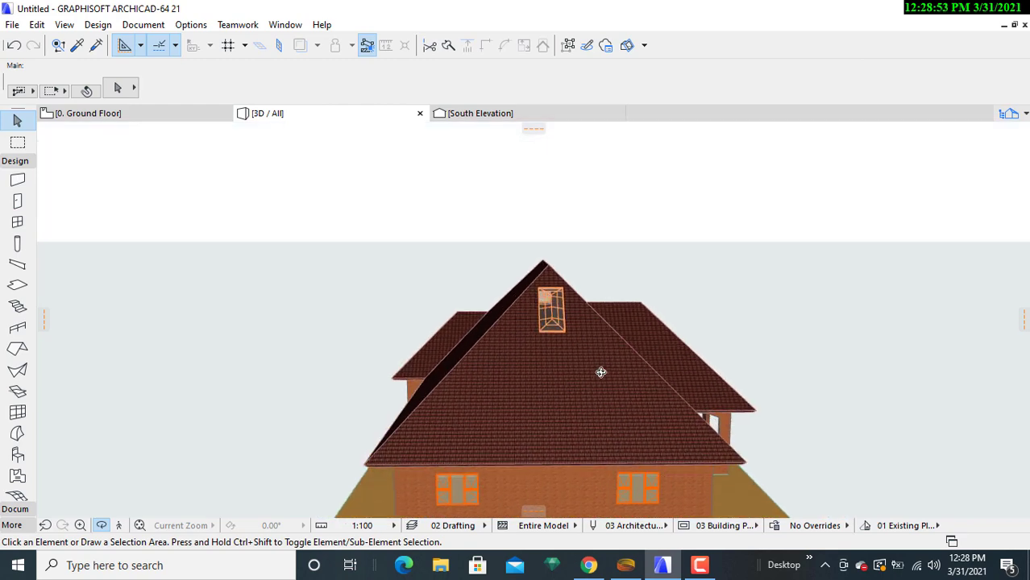
pyautogui.keyDown('shift'); pyautogui.moveTo(580, 372); pyautogui.dragTo(420, 368, button='middle'); pyautogui.keyUp('shift')
pyautogui.scroll(2, 557, 348)
pyautogui.scroll(2, 524, 344)
pyautogui.keyDown('shift'); pyautogui.moveTo(493, 344); pyautogui.dragTo(720, 362, button='middle'); pyautogui.keyUp('shift')
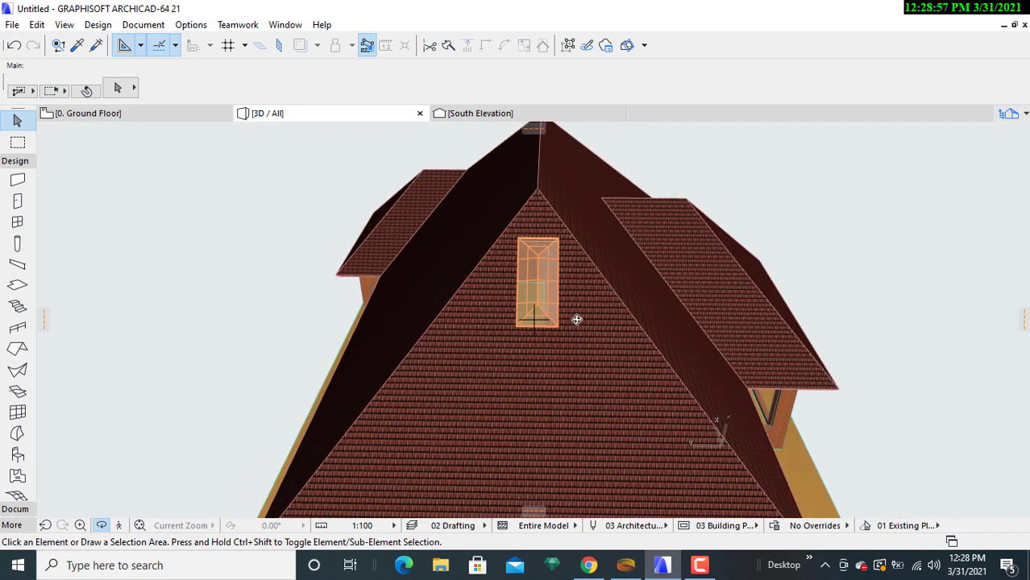
pyautogui.scroll(1, 532, 313)
pyautogui.keyDown('shift'); pyautogui.moveTo(465, 318); pyautogui.dragTo(723, 303, button='middle'); pyautogui.keyUp('shift')
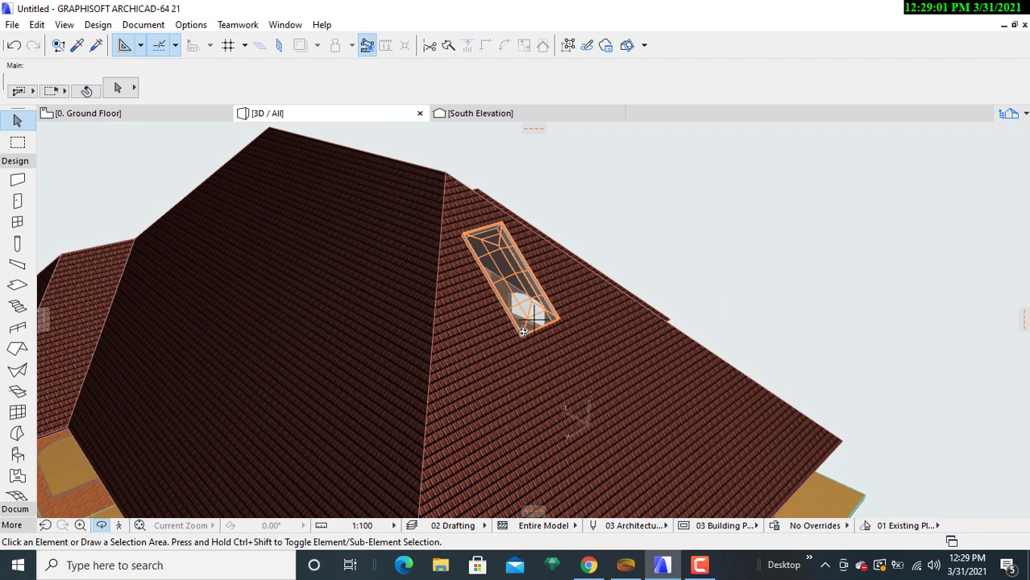
pyautogui.scroll(-1, 520, 332)
pyautogui.scroll(-3, 514, 339)
pyautogui.scroll(-2, 503, 349)
# Orbit around the house to view its long side wall, left wing and skylit gable end
pyautogui.moveTo(503, 349)
pyautogui.keyDown('shift'); pyautogui.mouseDown(button='middle')
pyautogui.moveTo(569, 385)
pyautogui.moveTo(446, 313)
pyautogui.moveTo(400, 302)
pyautogui.moveTo(510, 315)
pyautogui.moveTo(553, 341)
pyautogui.moveTo(448, 372)
pyautogui.moveTo(480, 372)
pyautogui.mouseUp(button='middle'); pyautogui.keyUp('shift')
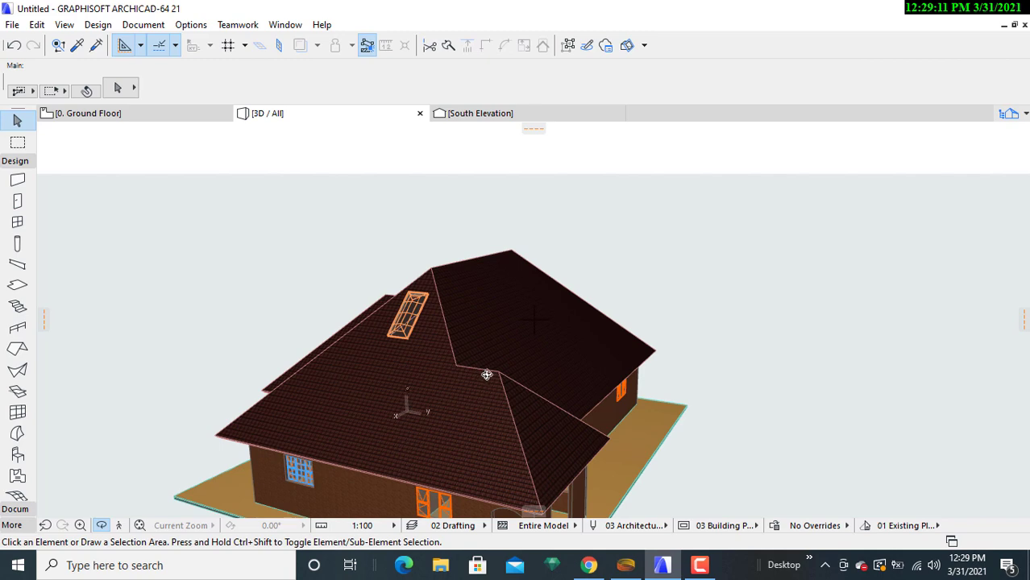
pyautogui.moveTo(501, 375)
pyautogui.keyDown('shift'); pyautogui.mouseDown(button='middle')
pyautogui.moveTo(445, 382)
pyautogui.moveTo(368, 363)
pyautogui.moveTo(351, 347)
pyautogui.mouseUp(button='middle'); pyautogui.keyUp('shift')
pyautogui.moveTo(480, 374)
pyautogui.keyDown('shift'); pyautogui.mouseDown(button='middle')
pyautogui.moveTo(432, 403)
pyautogui.moveTo(440, 355)
pyautogui.moveTo(400, 391)
pyautogui.moveTo(357, 375)
pyautogui.mouseUp(button='middle'); pyautogui.keyUp('shift')
pyautogui.keyDown('shift'); pyautogui.moveTo(451, 395); pyautogui.dragTo(368, 410, button='middle'); pyautogui.keyUp('shift')
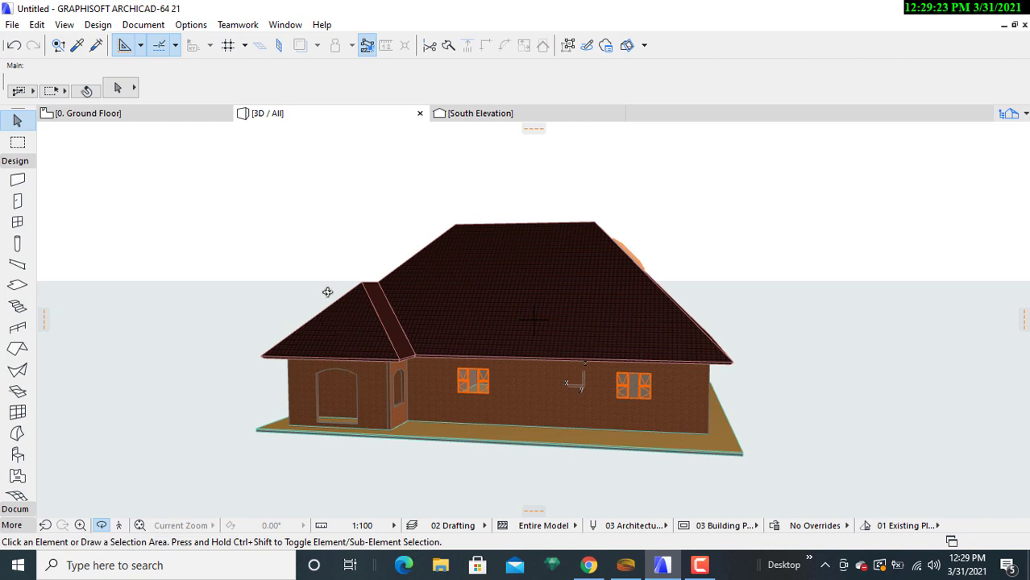
pyautogui.moveTo(340, 294)
pyautogui.keyDown('shift'); pyautogui.mouseDown(button='middle')
pyautogui.moveTo(391, 336)
pyautogui.moveTo(448, 340)
pyautogui.mouseUp(button='middle'); pyautogui.keyUp('shift')
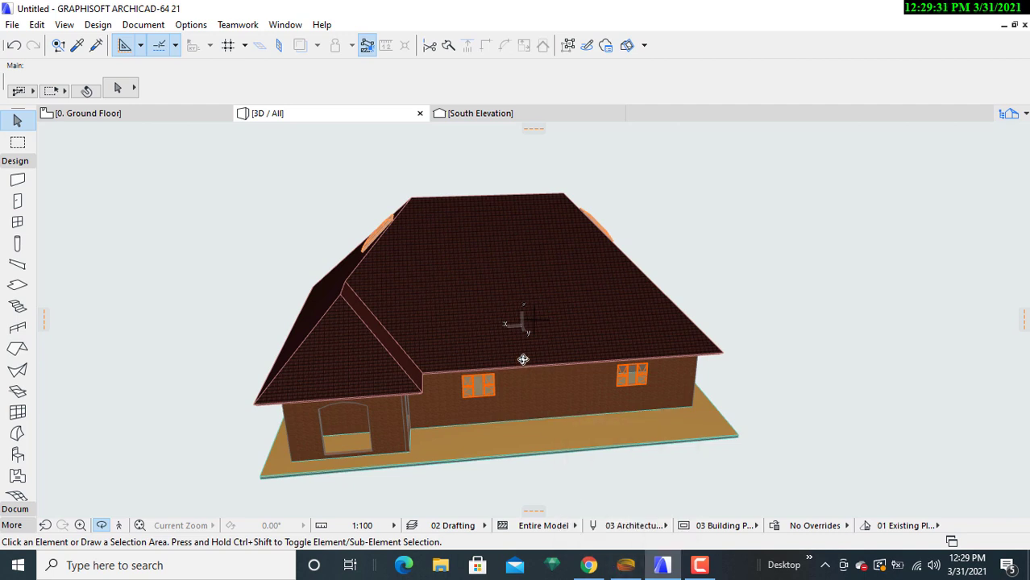
pyautogui.moveTo(620, 383)
pyautogui.keyDown('shift'); pyautogui.mouseDown(button='middle')
pyautogui.moveTo(503, 364)
pyautogui.moveTo(510, 327)
pyautogui.moveTo(706, 370)
pyautogui.moveTo(467, 373)
pyautogui.mouseUp(button='middle'); pyautogui.keyUp('shift')
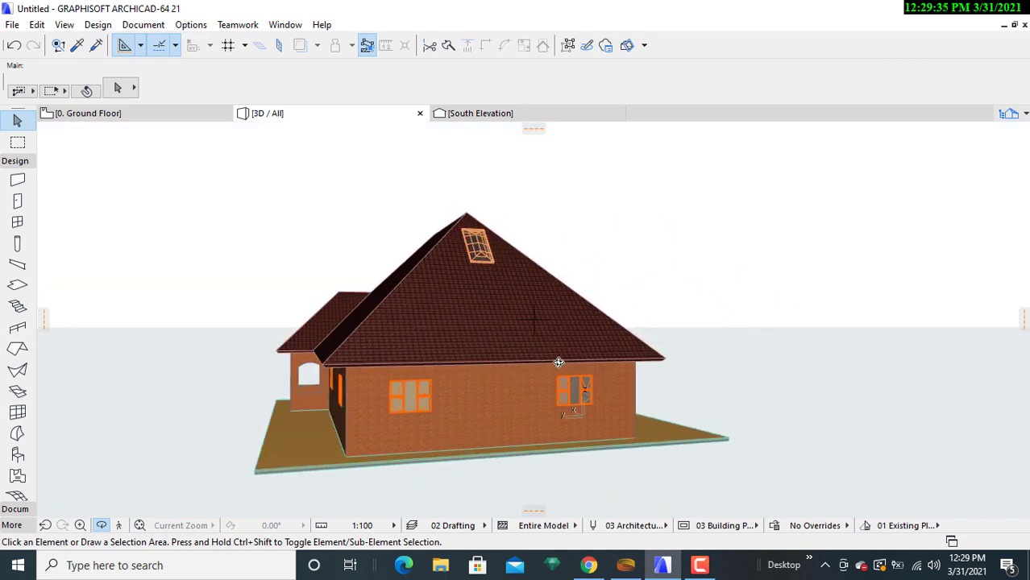
pyautogui.moveTo(556, 362)
pyautogui.keyDown('shift'); pyautogui.mouseDown(button='middle')
pyautogui.moveTo(444, 398)
pyautogui.moveTo(486, 366)
pyautogui.mouseUp(button='middle'); pyautogui.keyUp('shift')
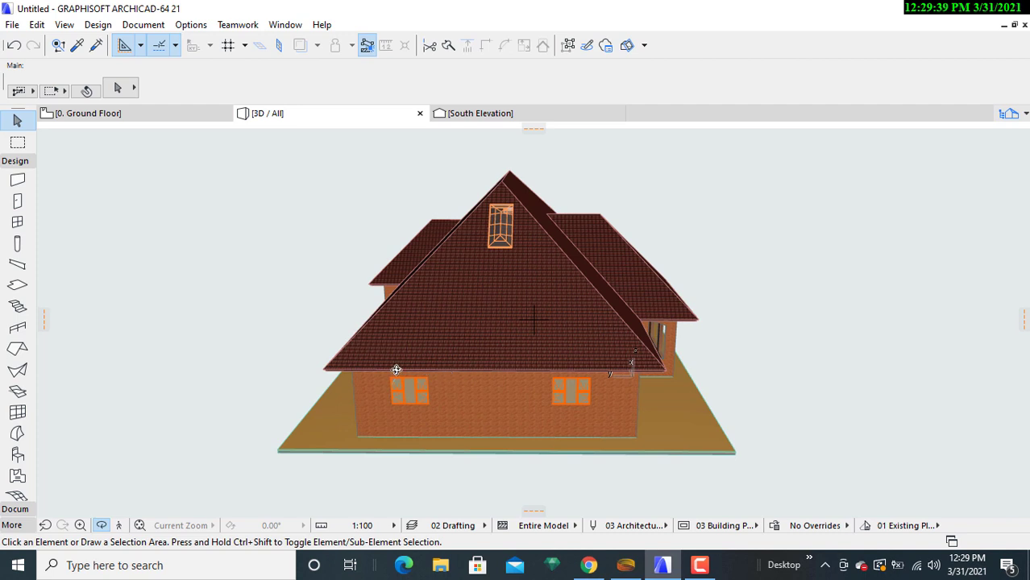
pyautogui.keyDown('shift'); pyautogui.moveTo(385, 365); pyautogui.dragTo(516, 364, button='middle'); pyautogui.keyUp('shift')
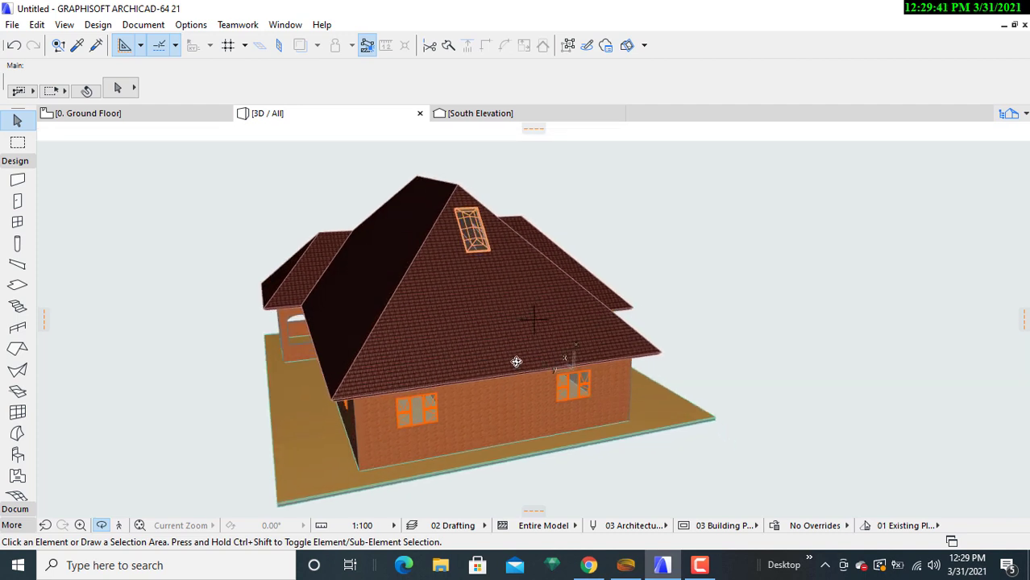